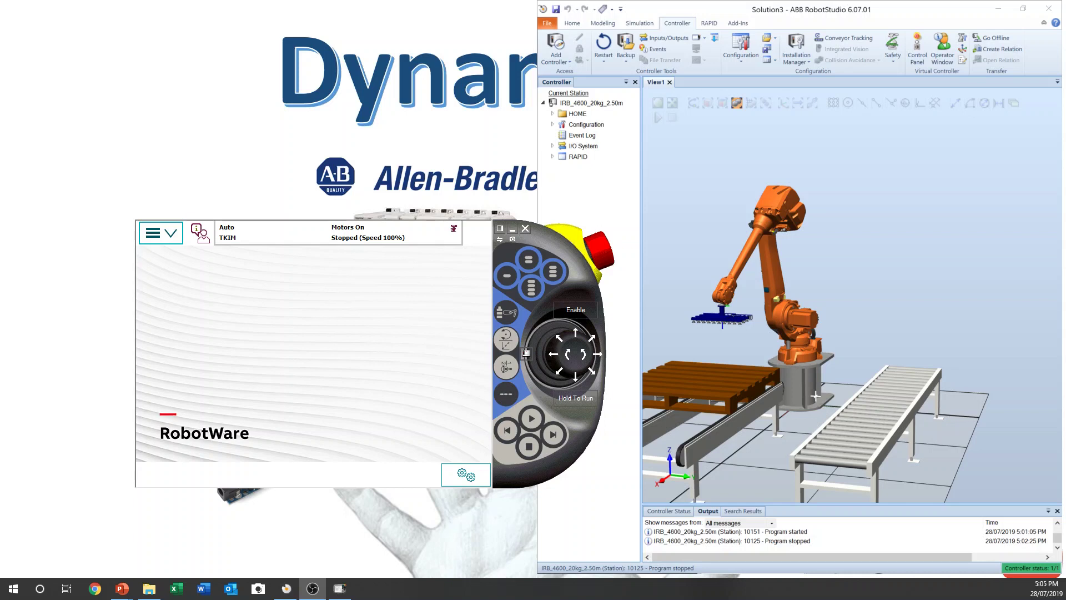
Open the Virtual FlexPendant's main menu from the ABB button
click(170, 236)
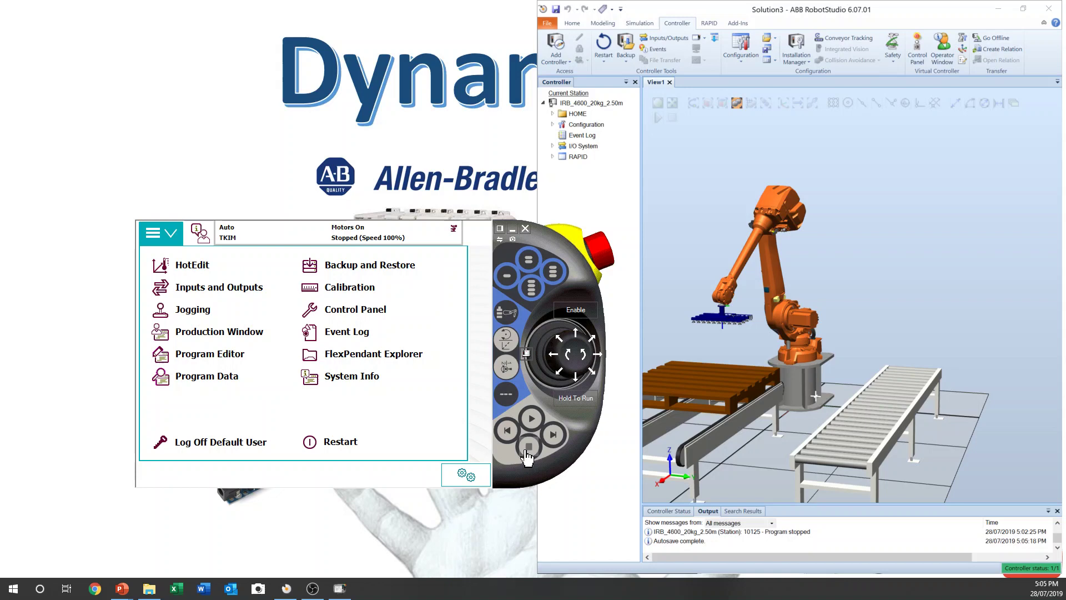
In Program Editor, page up to PROC main and select TRUE in the WHILE loop
click(227, 358)
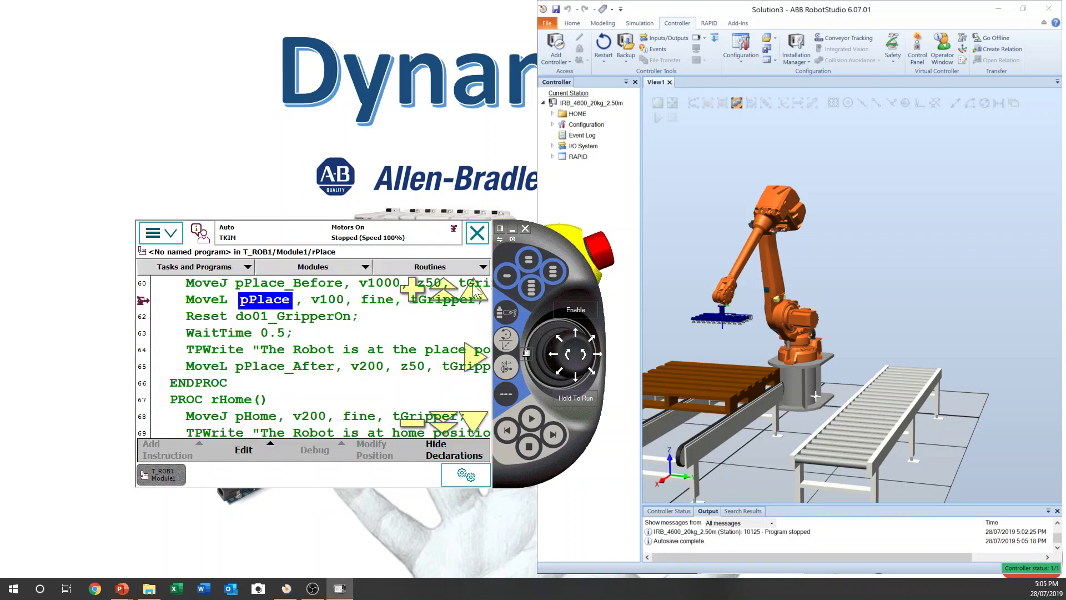
scroll(473, 289, up, 5)
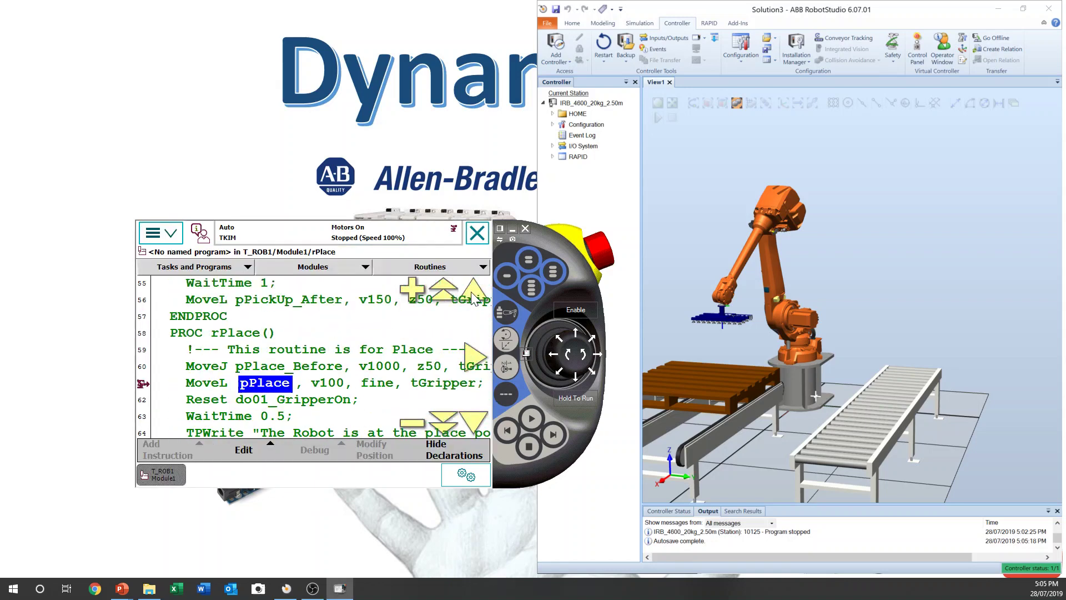
scroll(473, 297, up, 10)
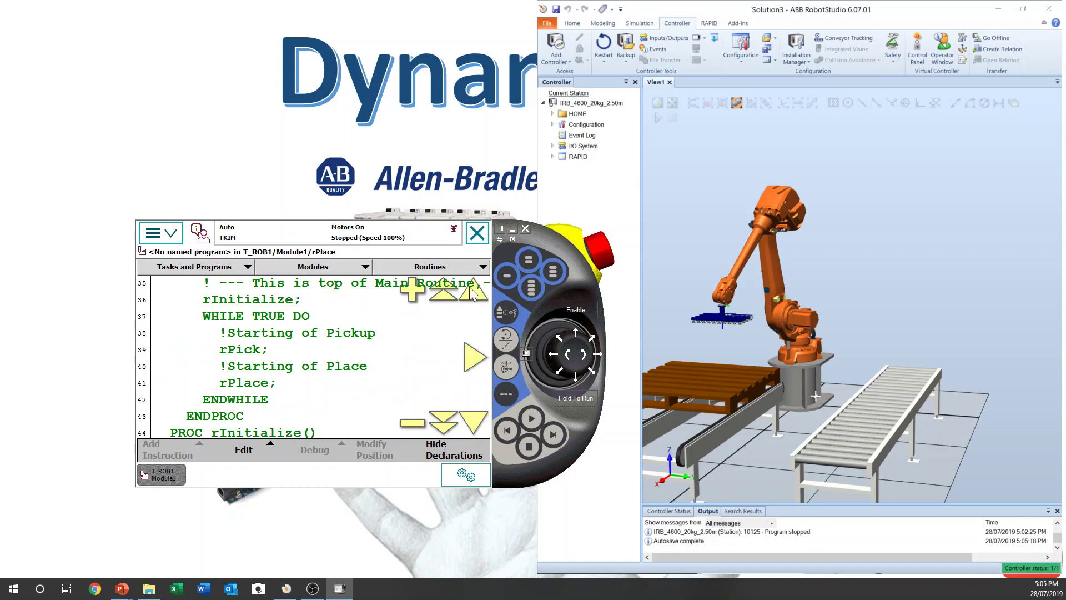
click(445, 292)
click(453, 425)
click(269, 316)
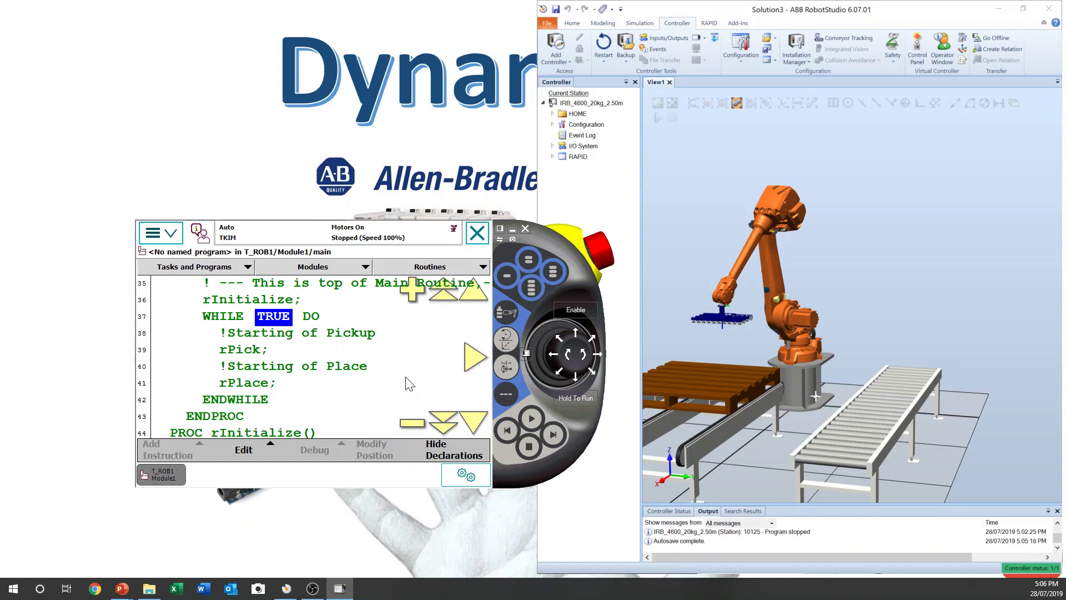
Open Control Panel > Configuration and switch the controller from Auto to Manual mode
click(166, 234)
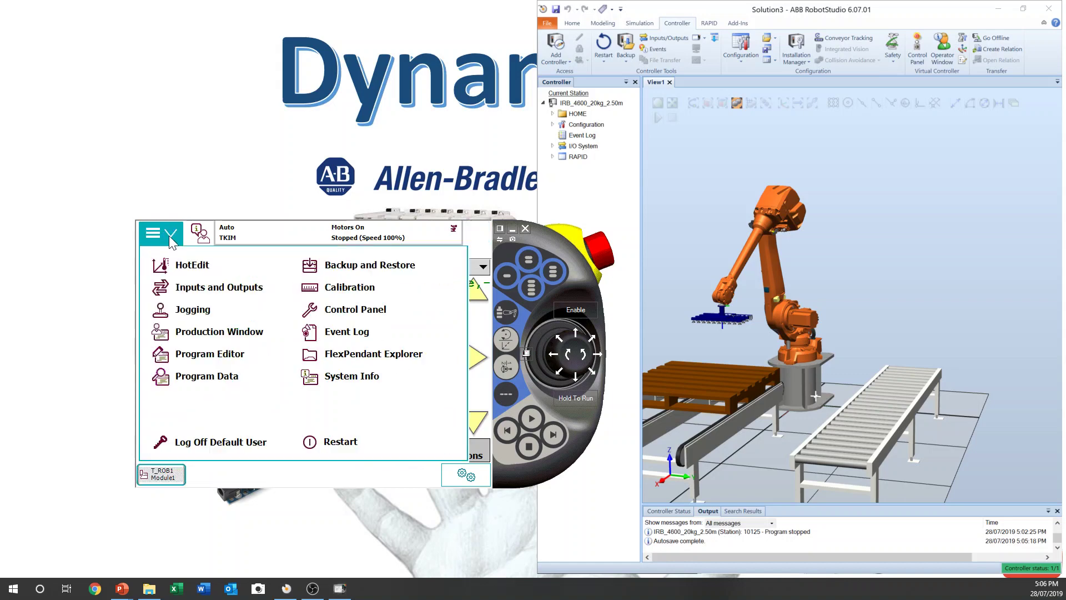
click(373, 309)
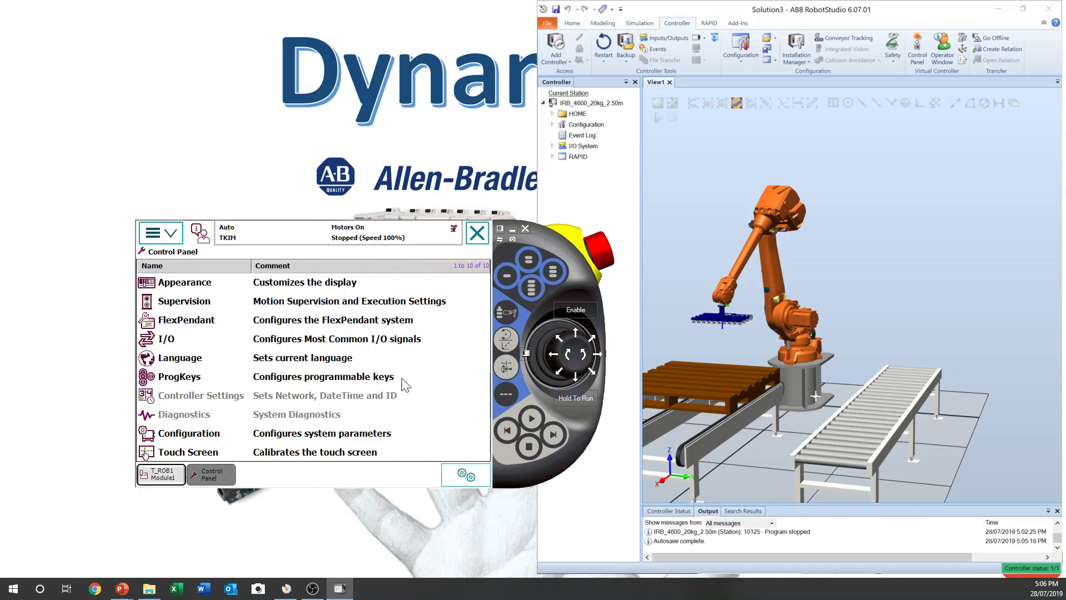
click(290, 435)
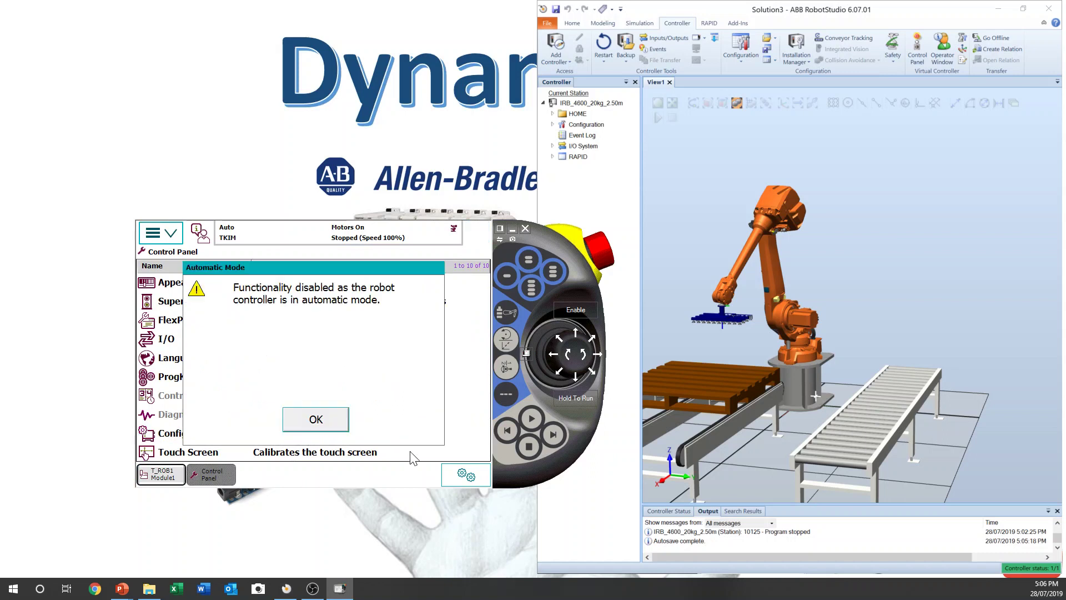
click(316, 420)
click(527, 353)
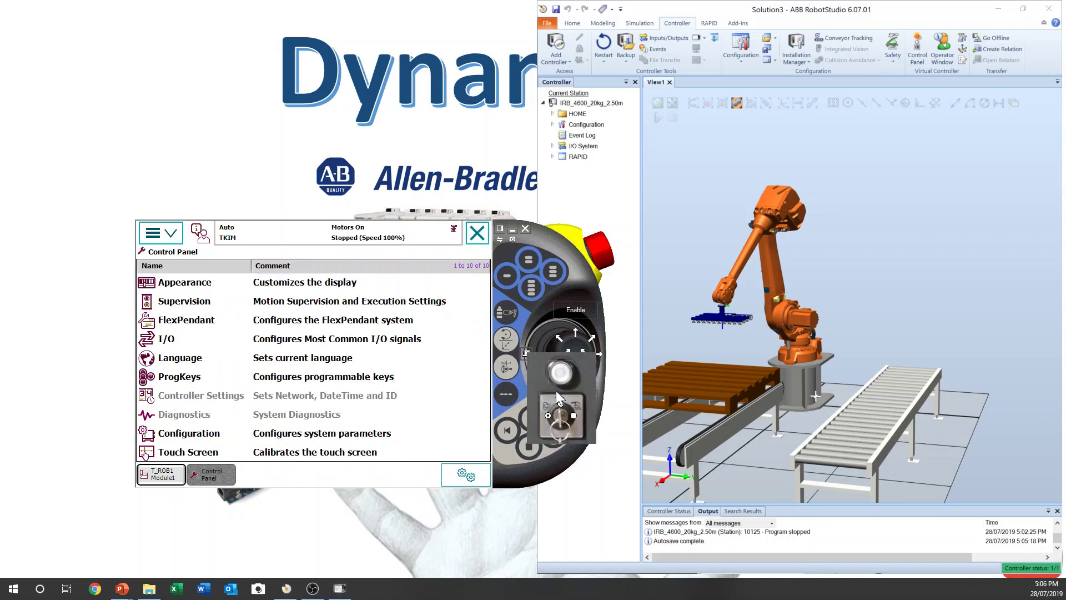
click(562, 405)
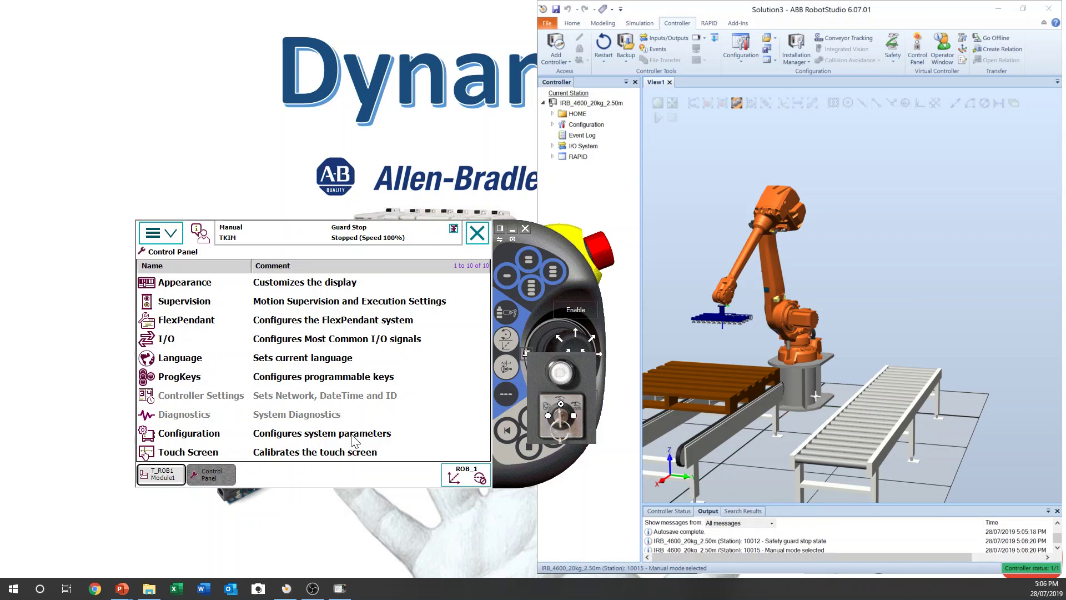
List all I/O System signals and page to the end of the list
click(351, 434)
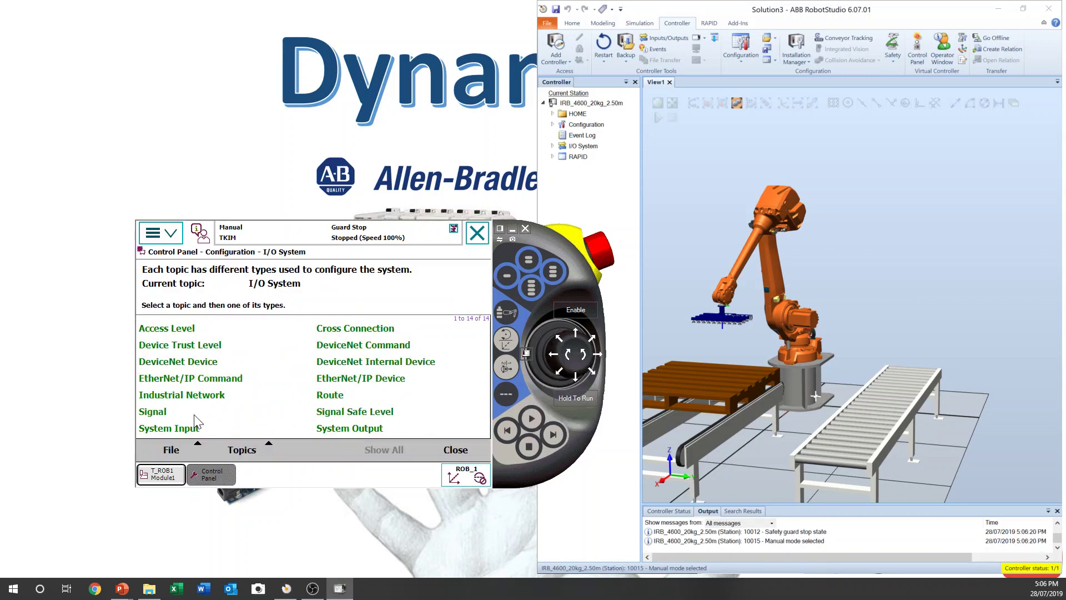
click(299, 412)
click(367, 451)
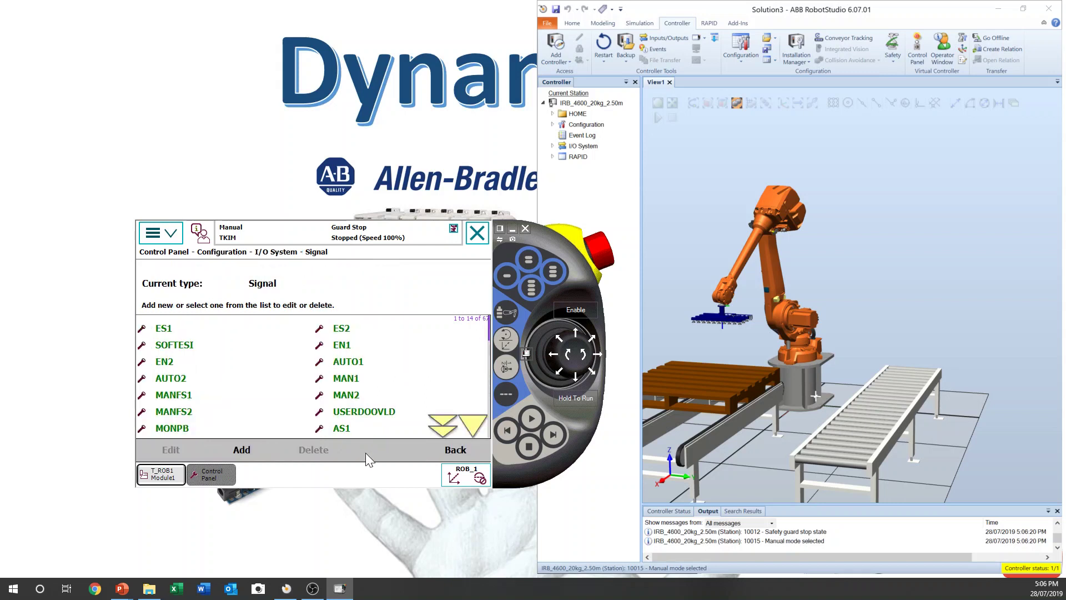
click(444, 427)
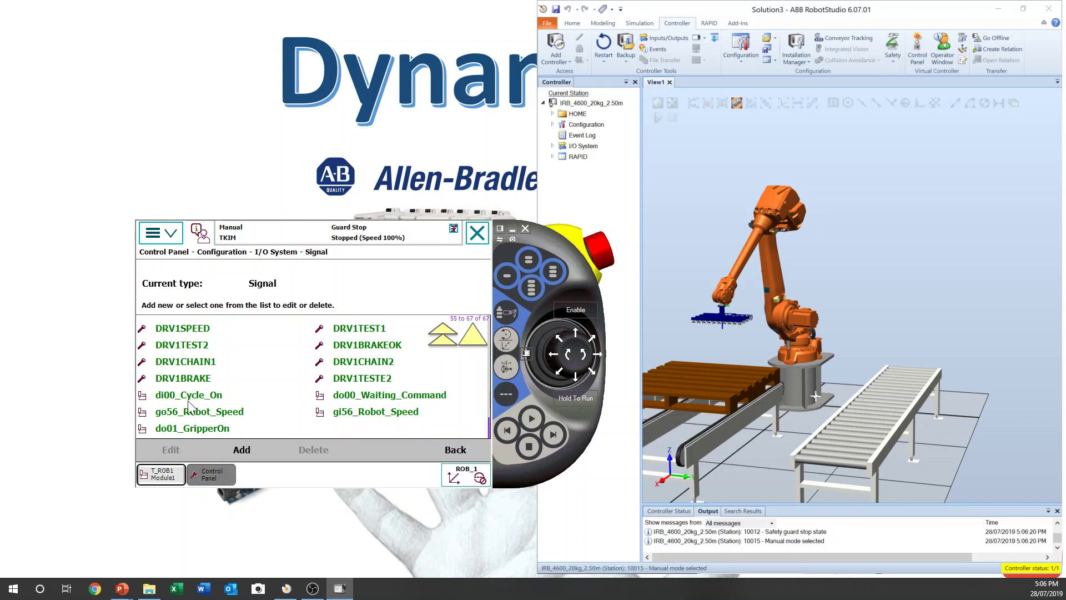
Add a new signal named di01_CycleOn
click(241, 450)
click(337, 343)
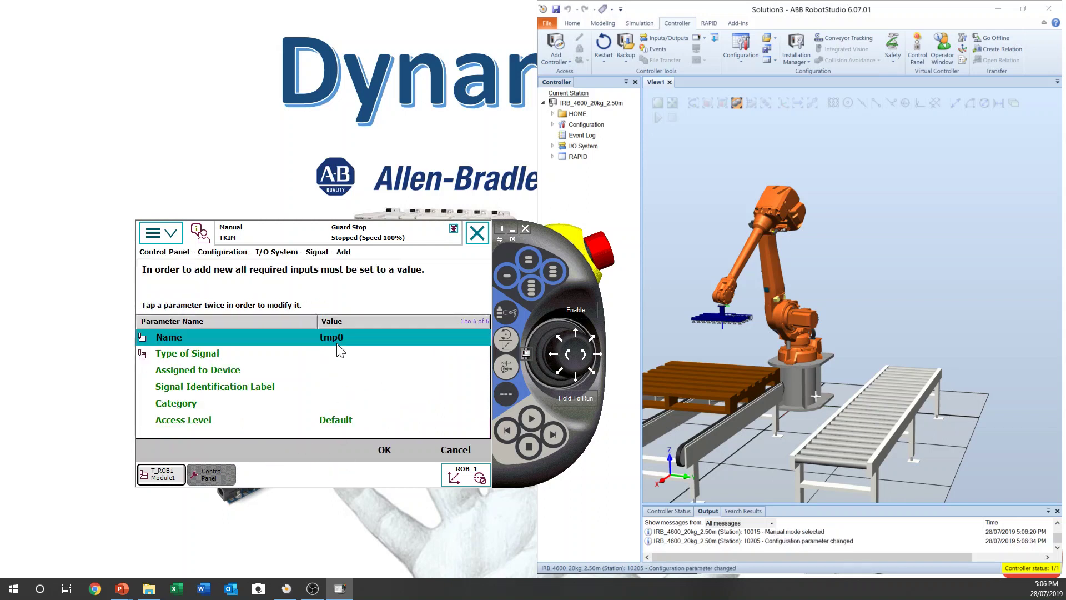
click(337, 344)
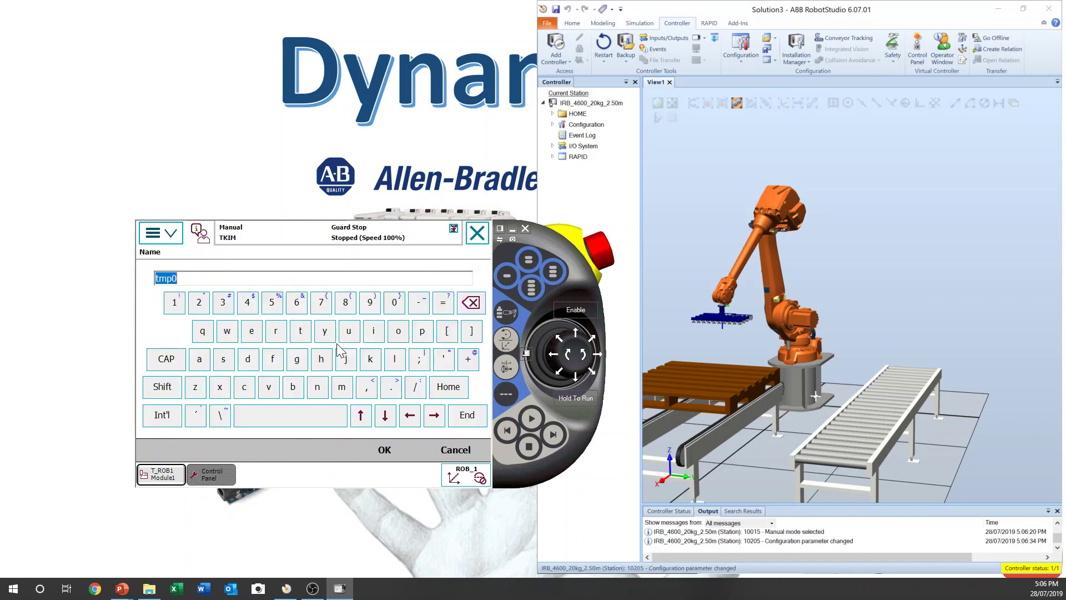
click(251, 360)
click(374, 332)
click(394, 303)
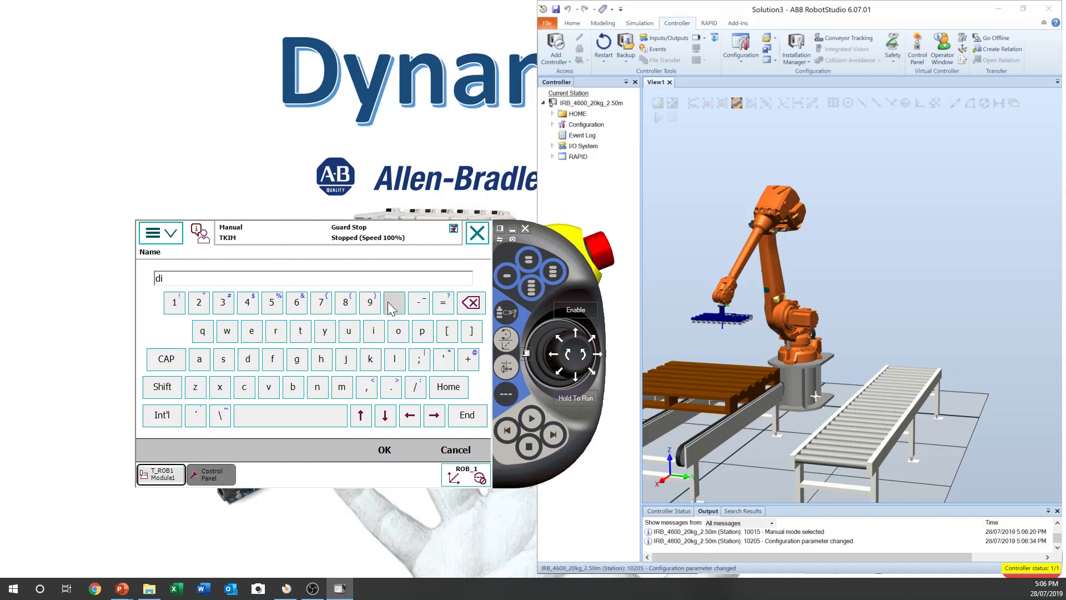
click(174, 302)
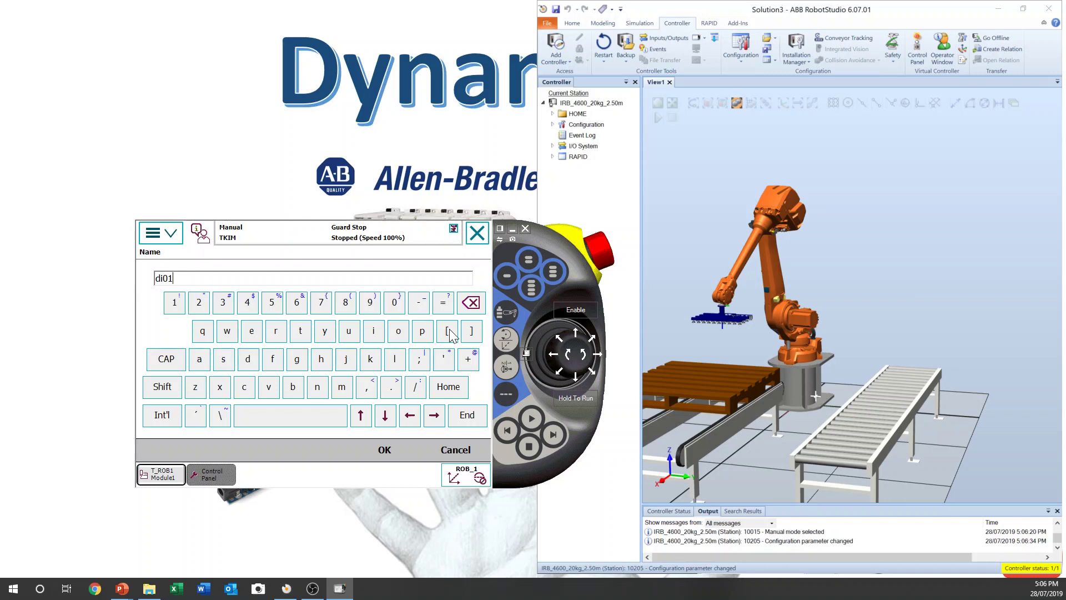
text(_CycleOn)
click(390, 451)
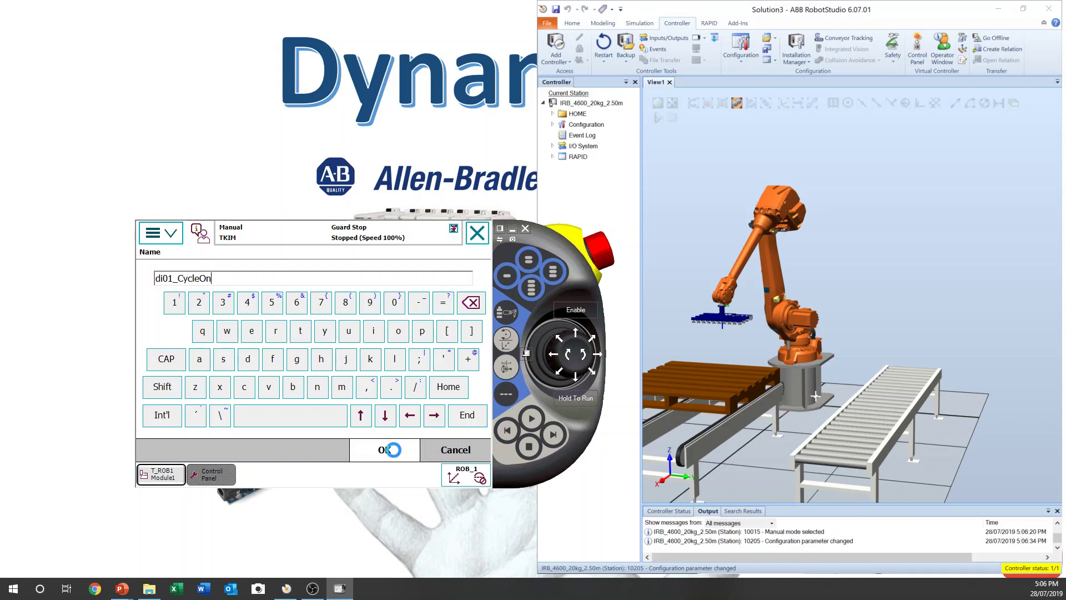
Set the signal type to Digital Input and assign it to DN_Internal_Device
click(370, 356)
click(371, 357)
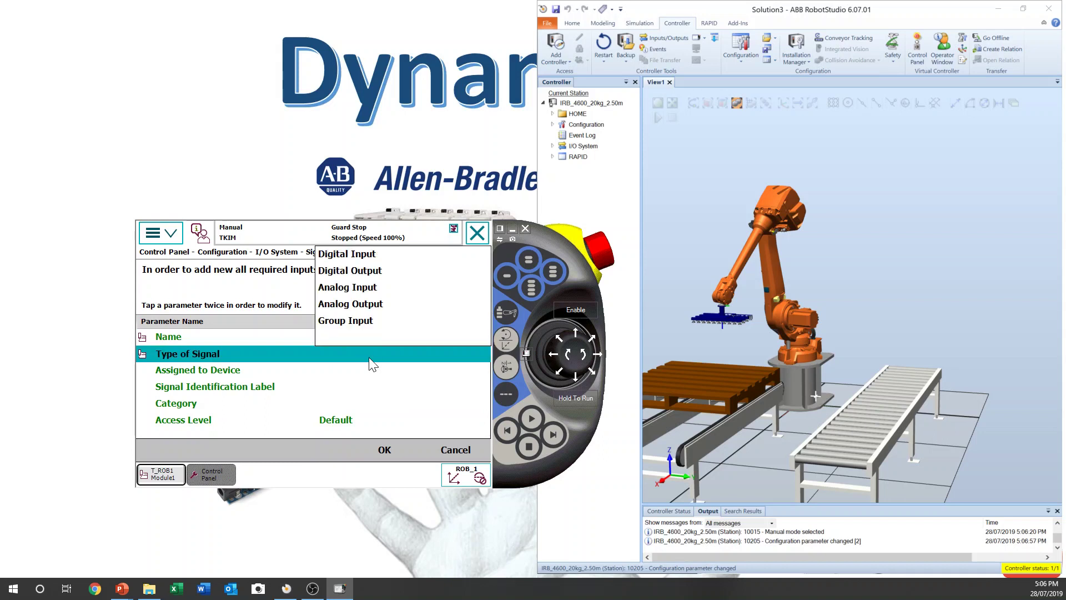
click(371, 256)
click(372, 373)
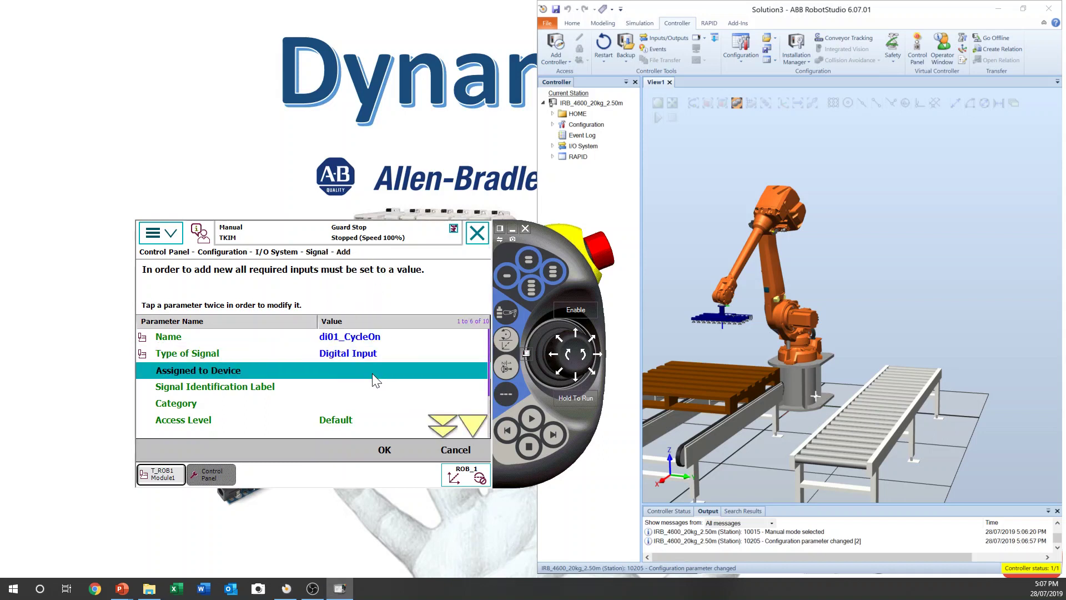
click(372, 373)
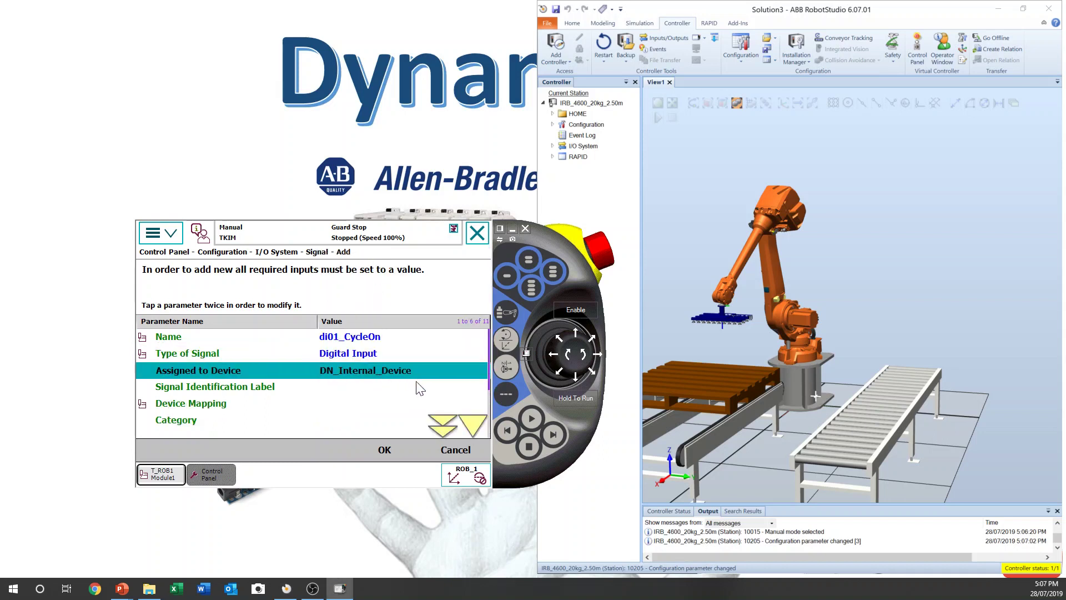
Set Device Mapping to 1 and page through the remaining signal parameters
click(346, 407)
click(346, 407)
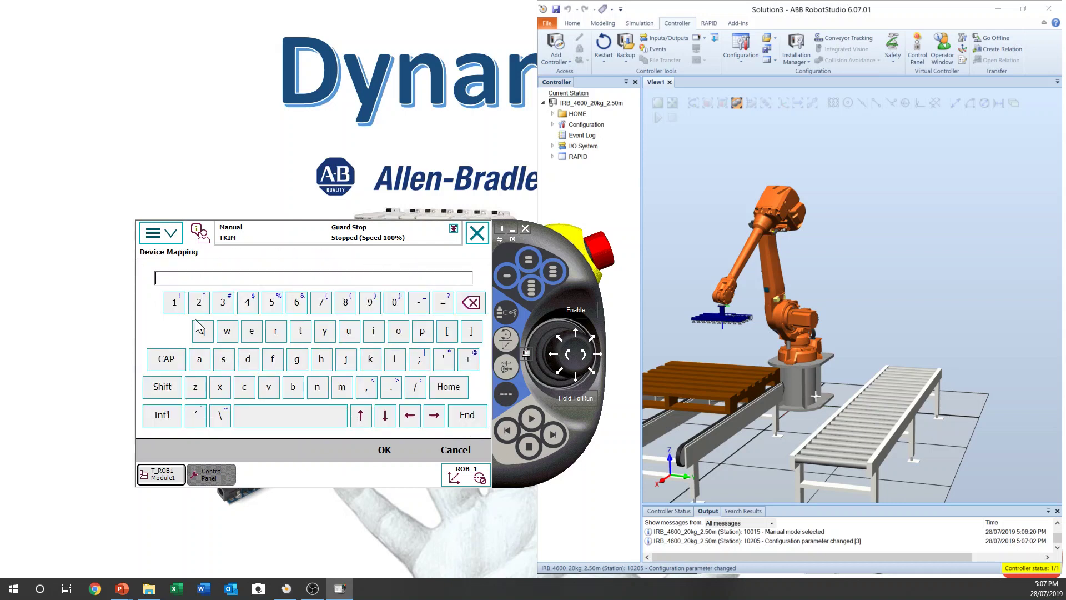
text(1)
click(428, 454)
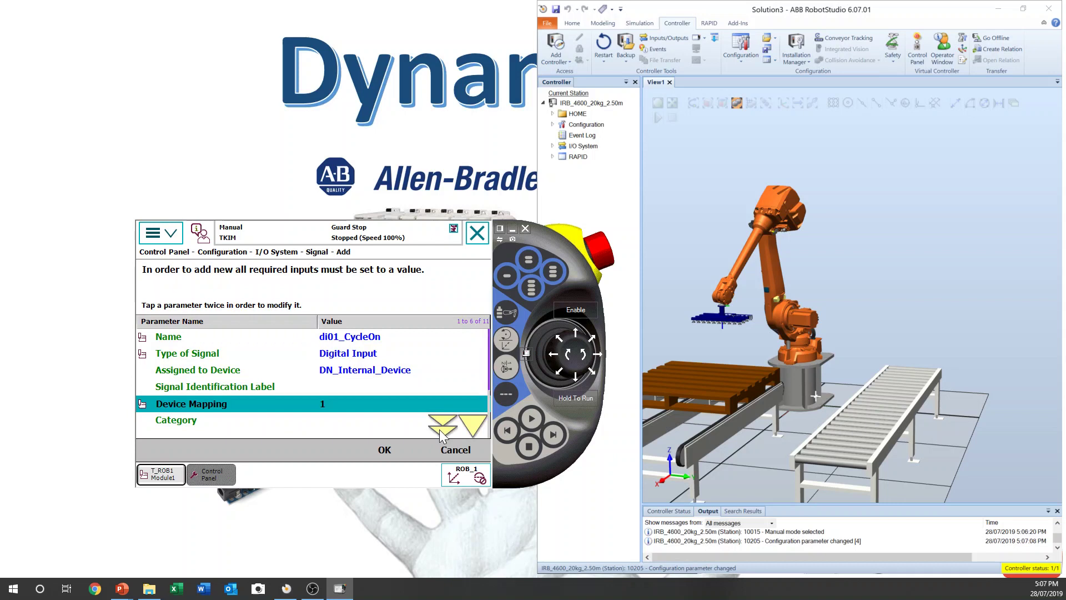
click(477, 428)
click(476, 429)
click(476, 429)
click(467, 430)
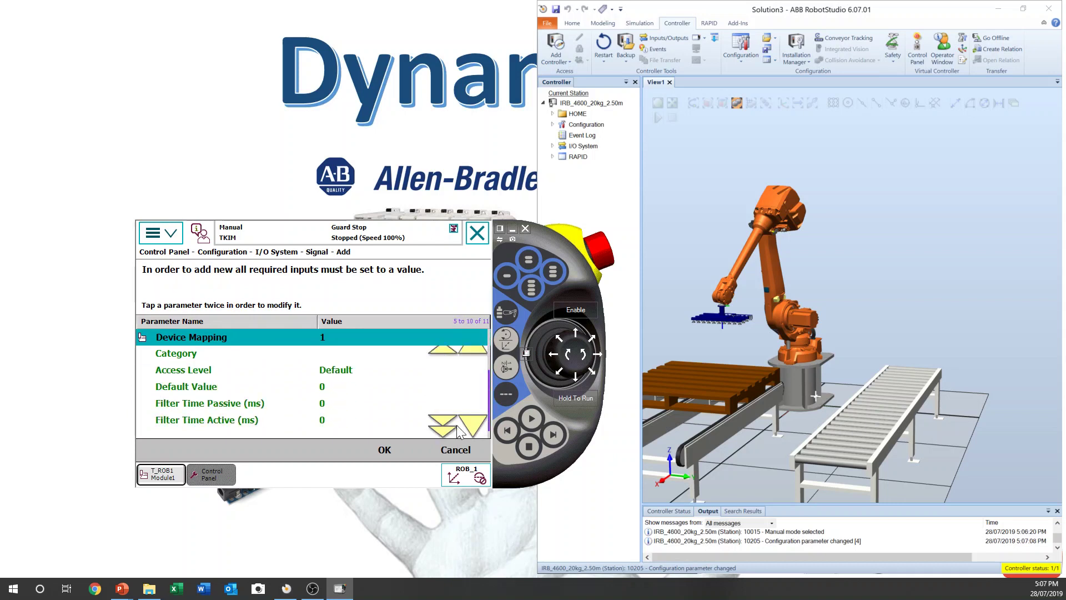
Save di01_CycleOn, restart the controller, then close and relaunch the Virtual FlexPendant
click(384, 450)
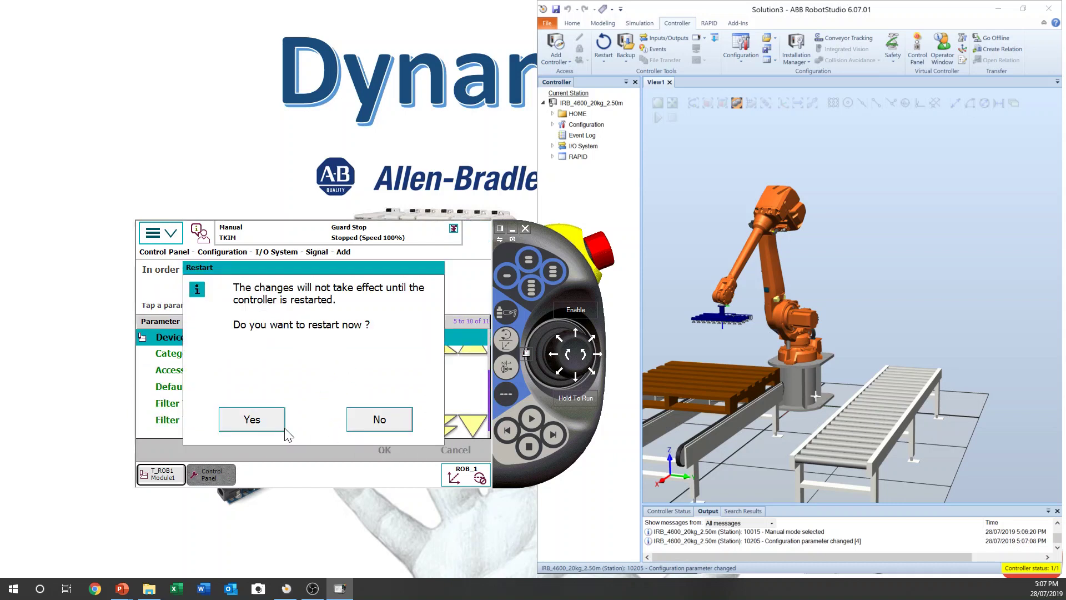
click(266, 425)
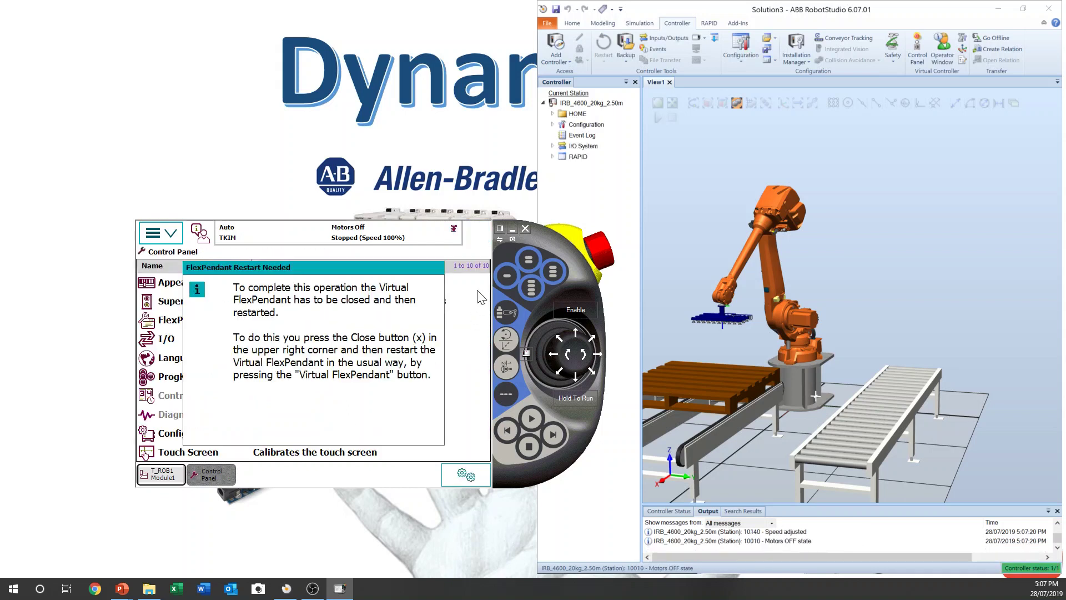
click(525, 228)
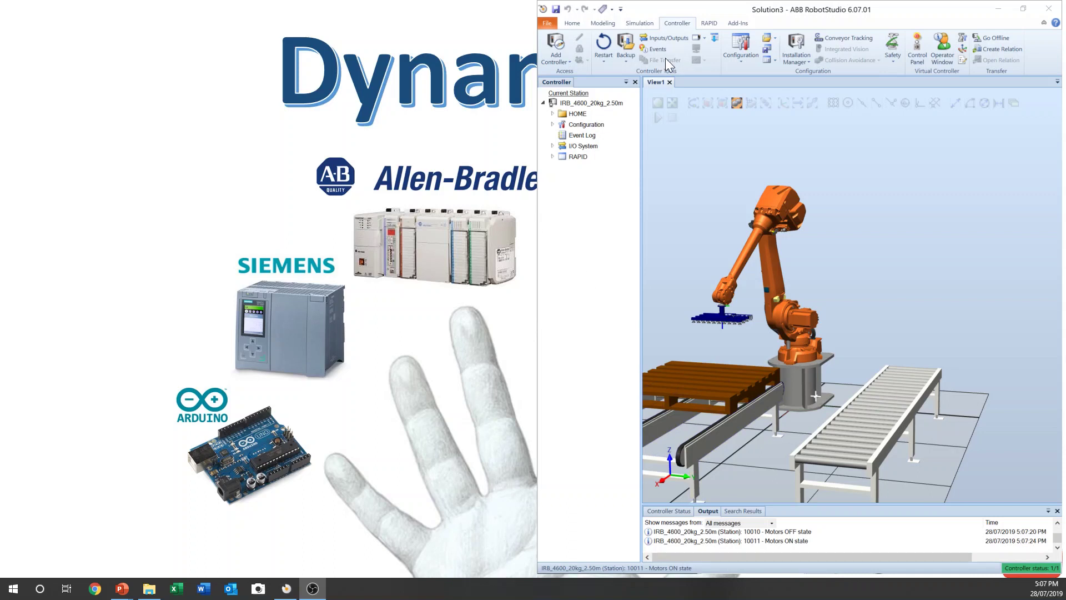
click(698, 39)
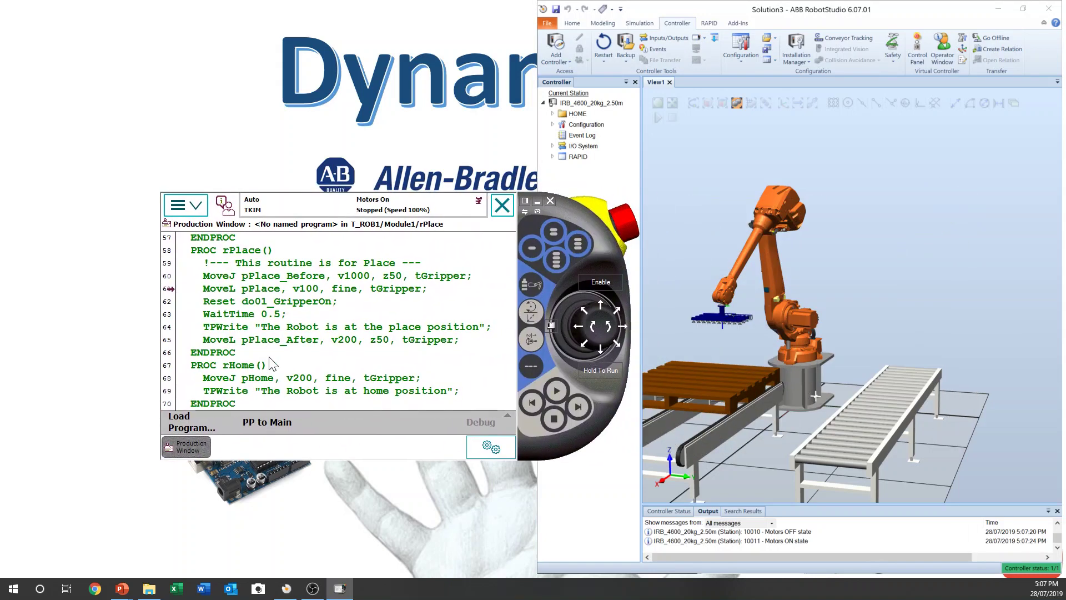
click(195, 204)
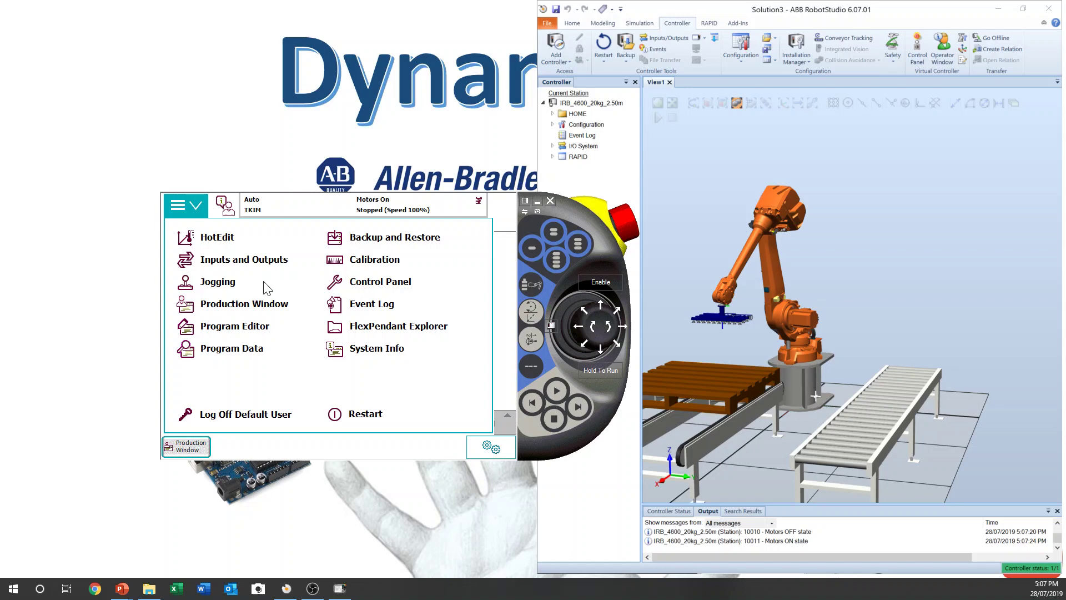
click(230, 264)
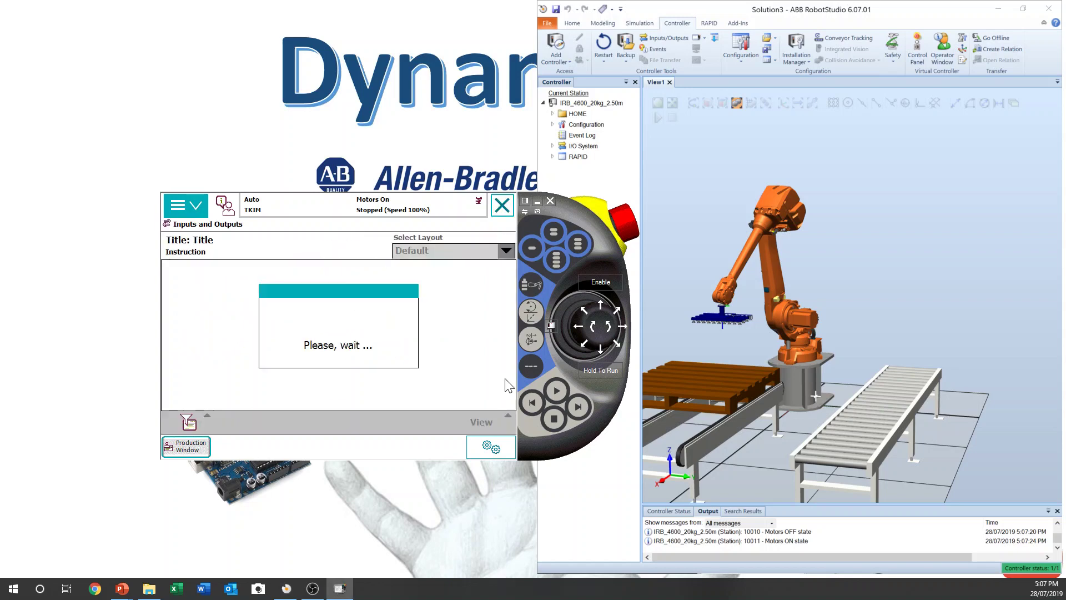
click(500, 425)
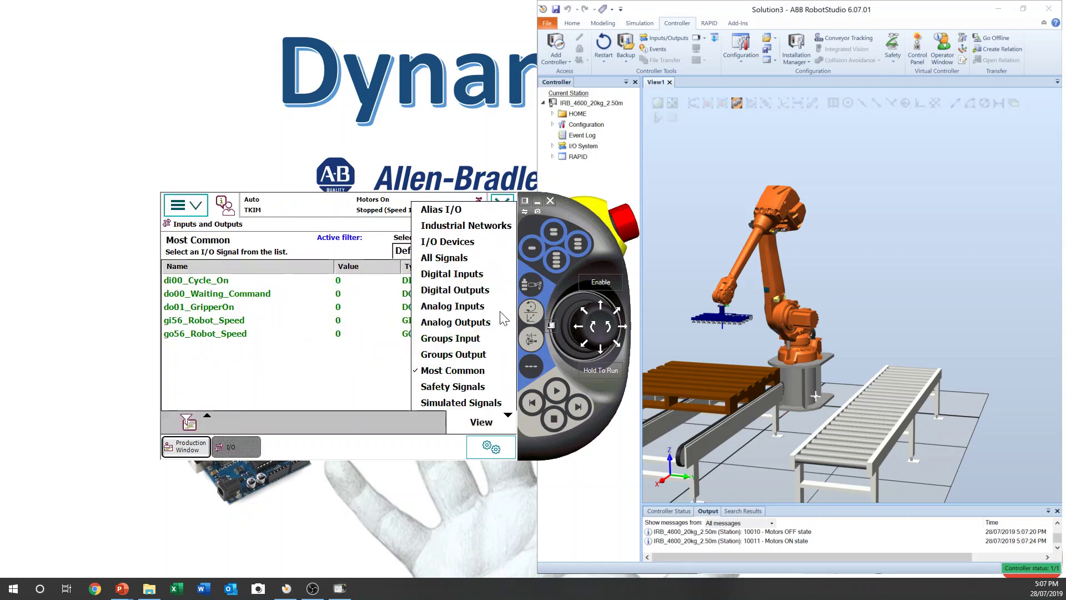
click(487, 276)
click(202, 297)
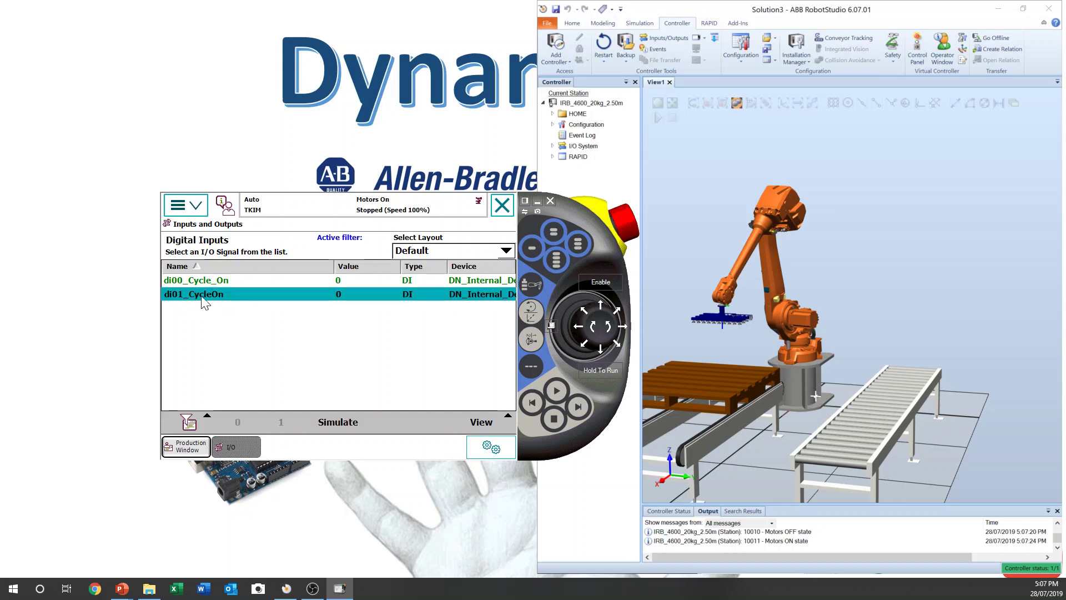
click(234, 281)
click(231, 294)
click(216, 280)
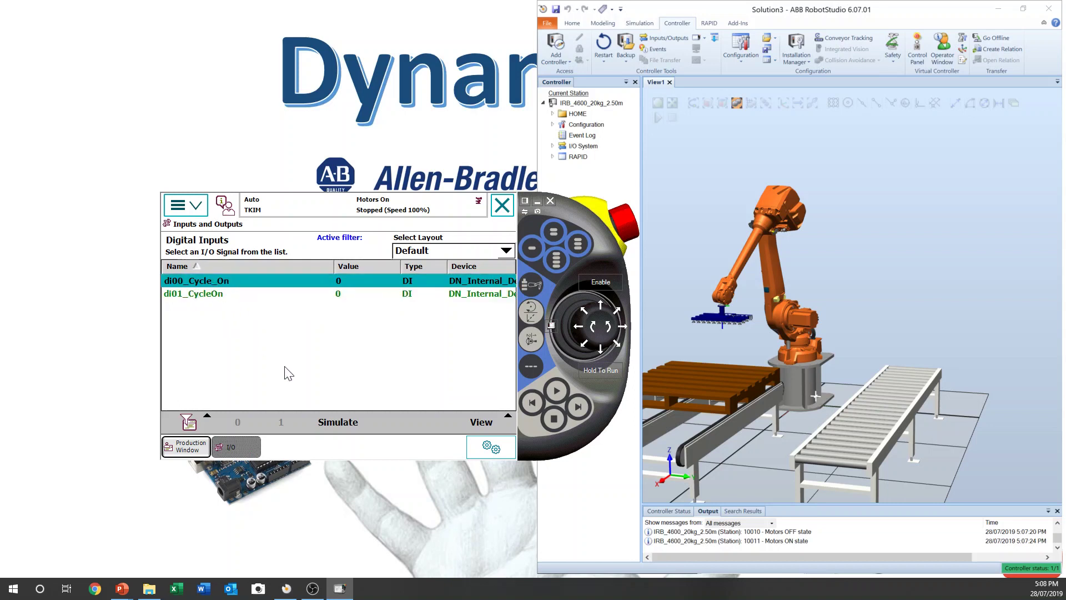
click(201, 297)
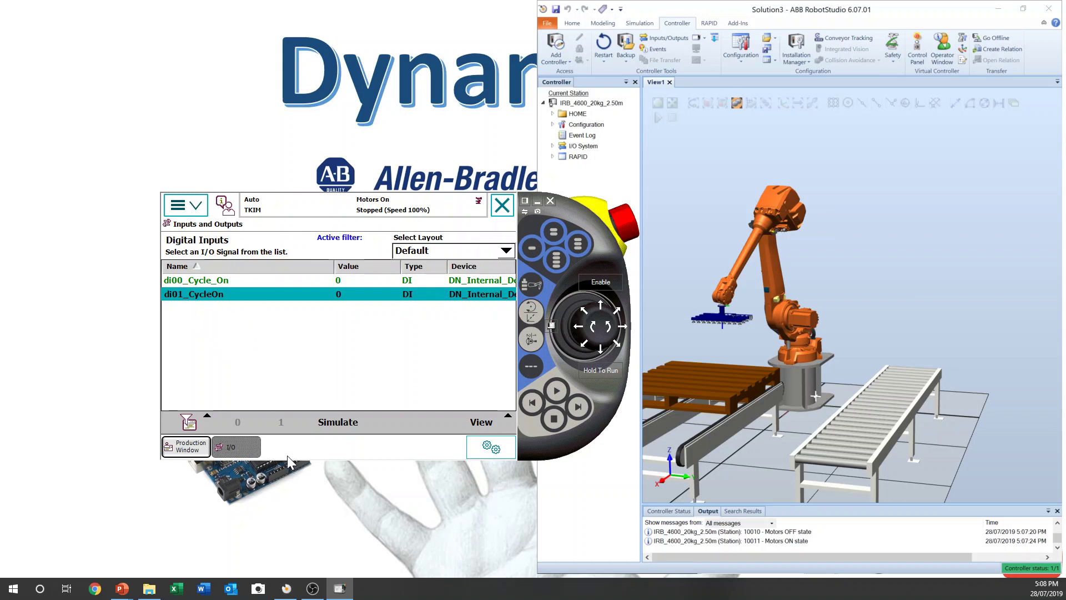
click(192, 211)
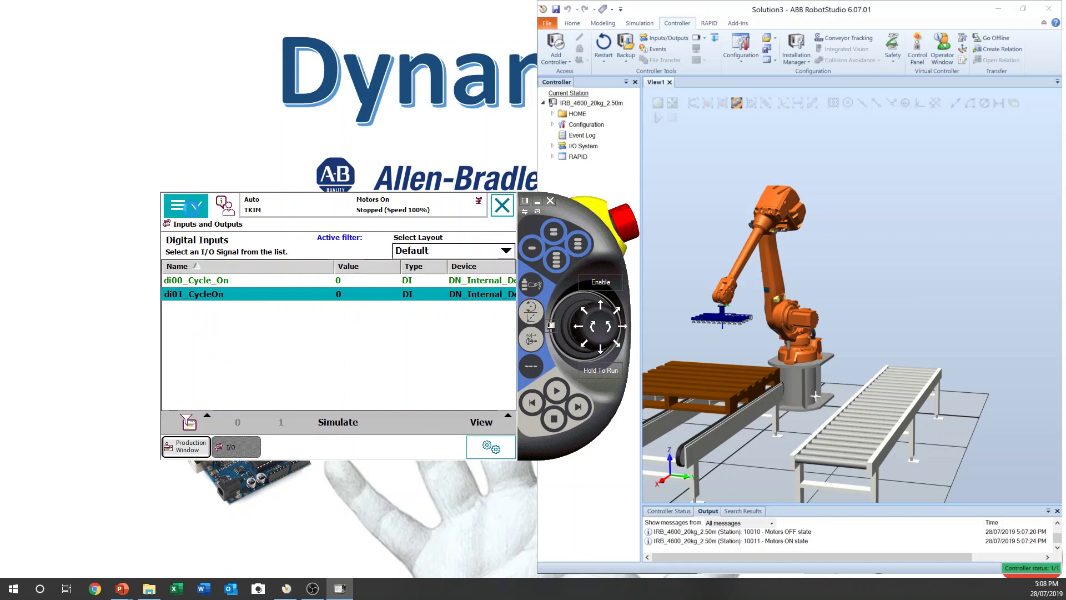
click(231, 260)
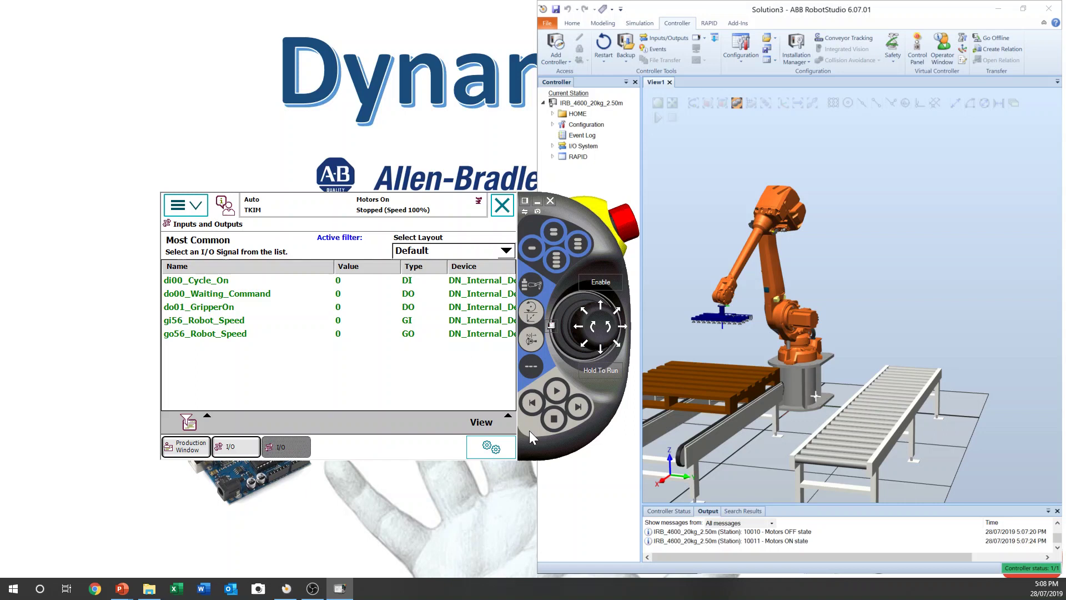
click(188, 445)
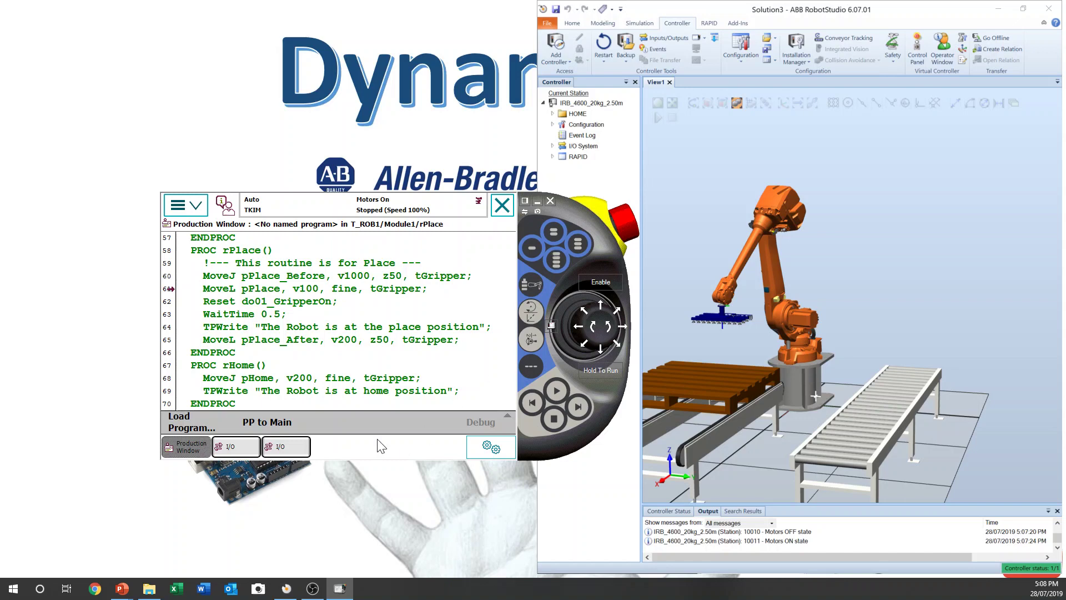
click(281, 448)
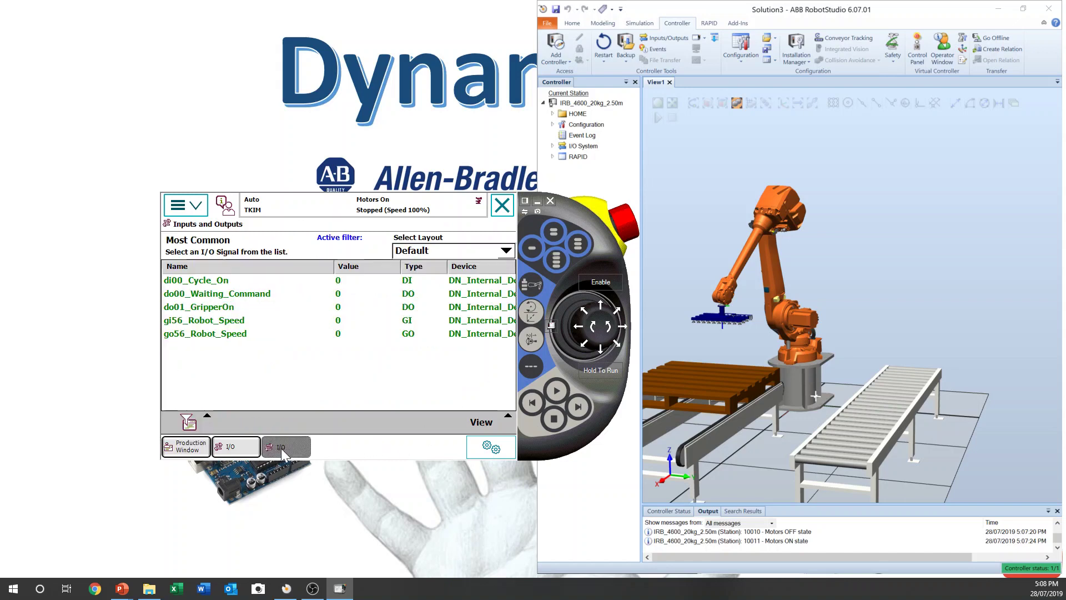
click(505, 210)
click(173, 450)
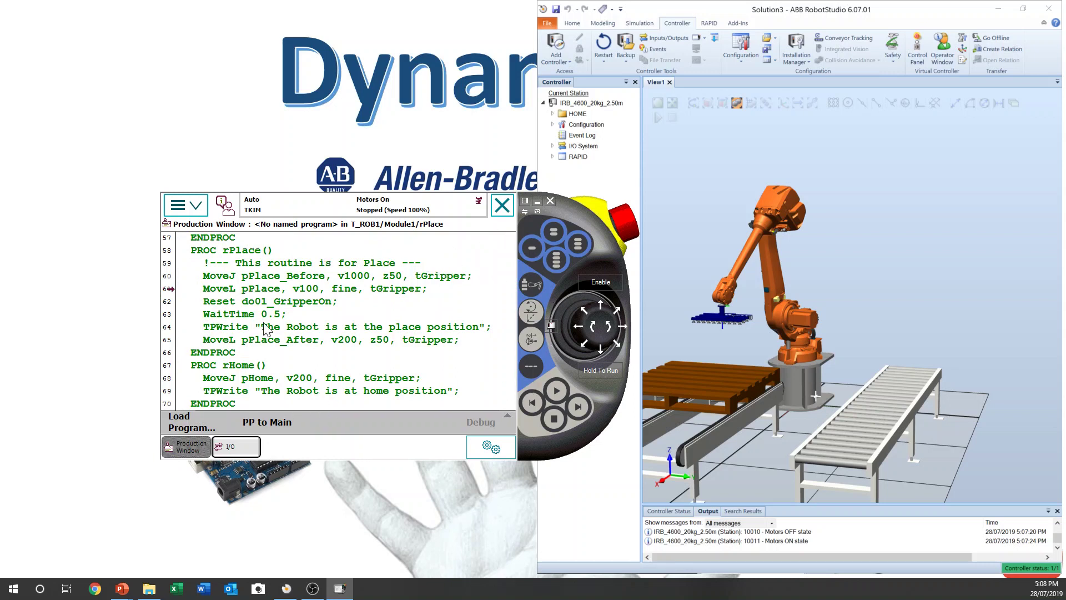
In Program Editor, scroll up to PROC main and select TRUE in WHILE TRUE DO
click(194, 214)
click(224, 326)
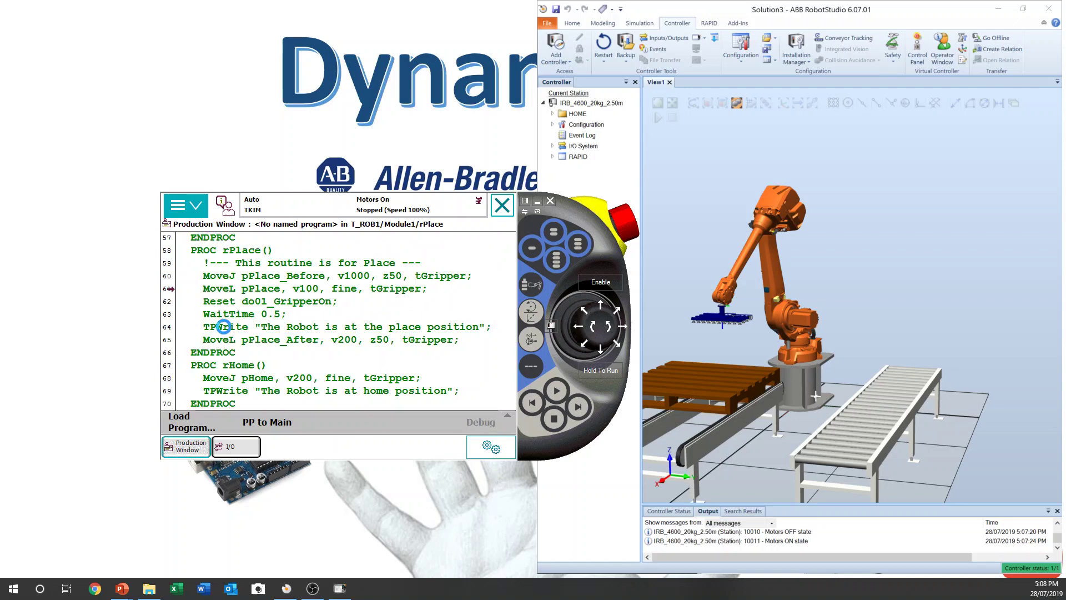
click(508, 262)
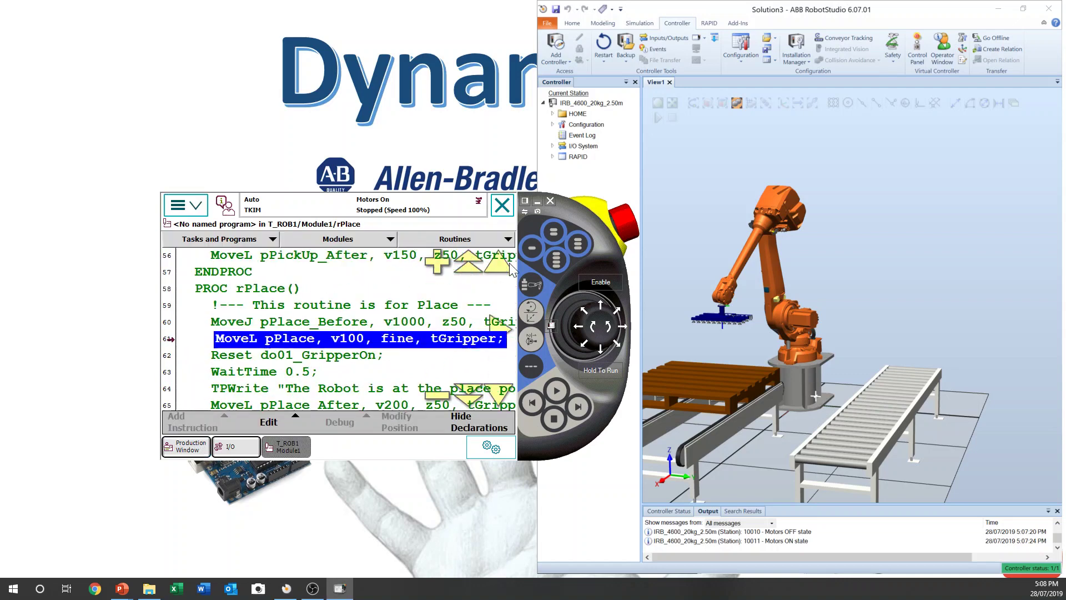
click(508, 262)
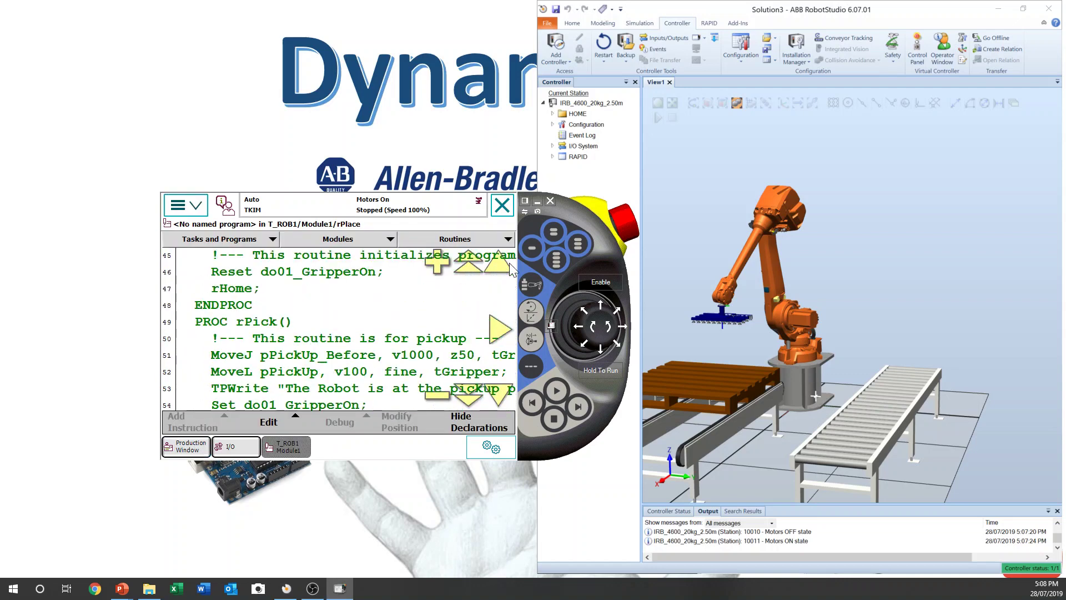
click(509, 262)
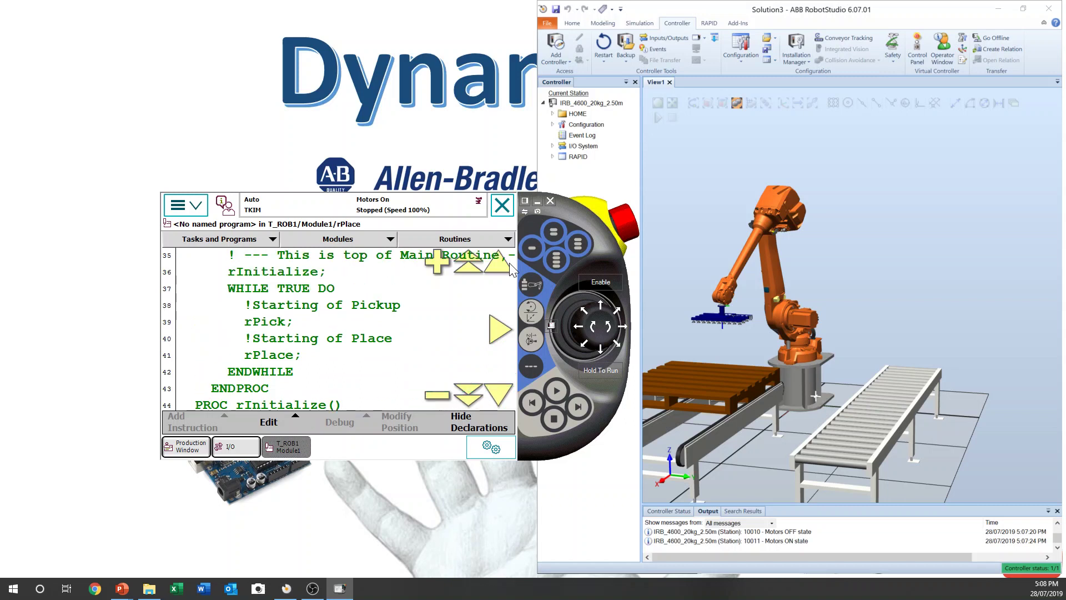
click(508, 262)
click(298, 305)
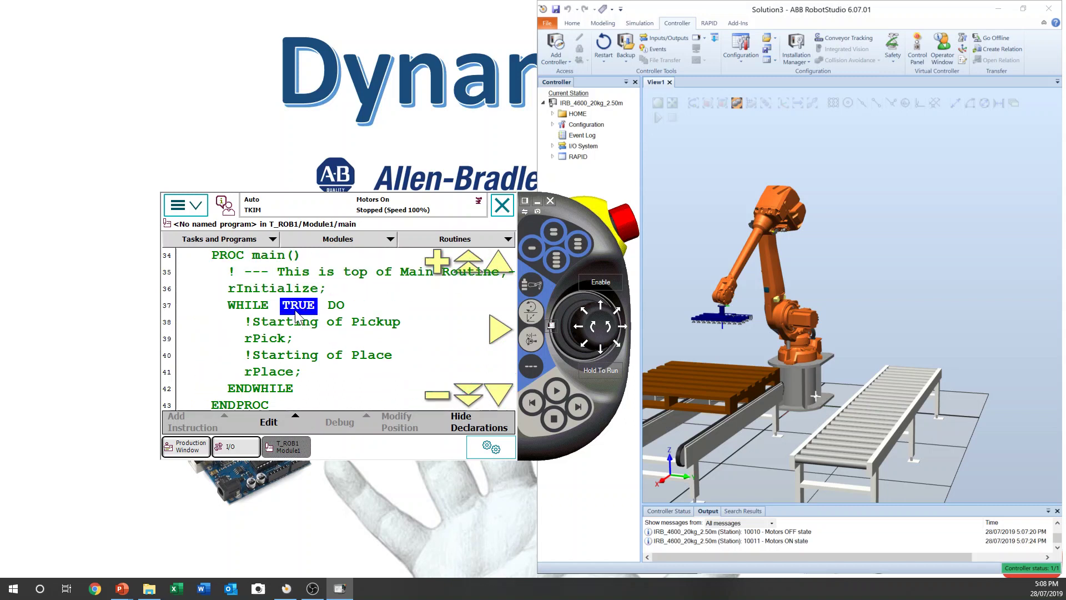
Switch the controller to Manual and change the selected expression's data type to dionum
click(270, 421)
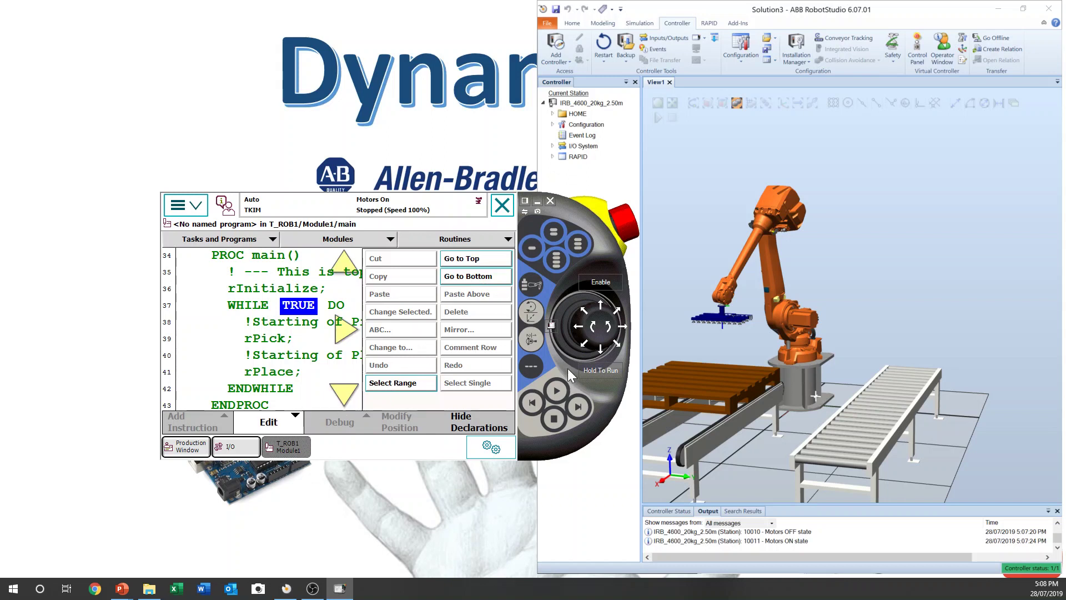
click(552, 325)
click(590, 379)
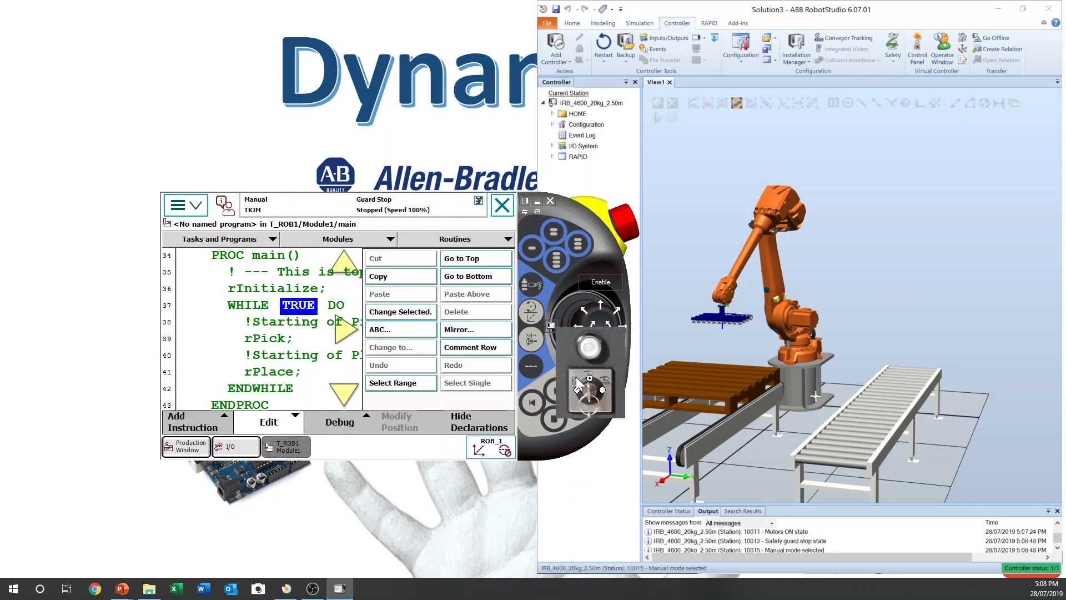
click(410, 317)
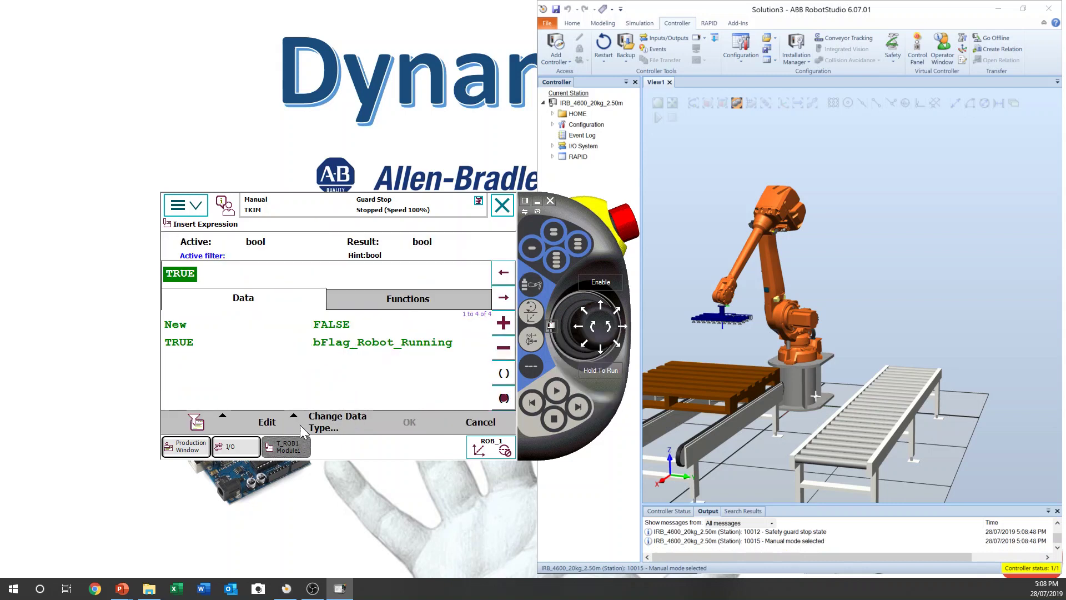
click(346, 425)
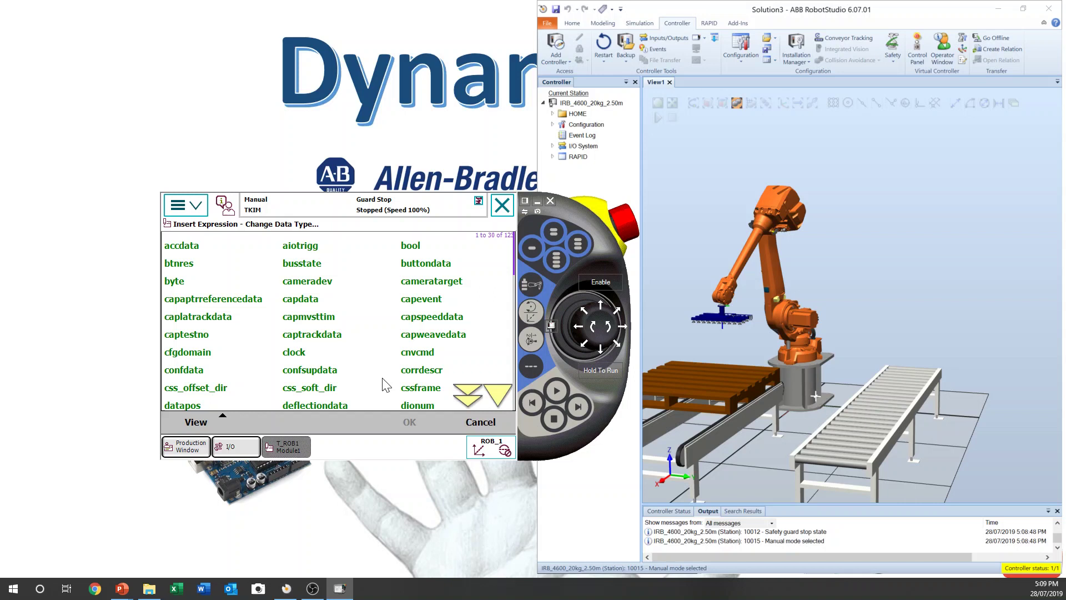
click(417, 405)
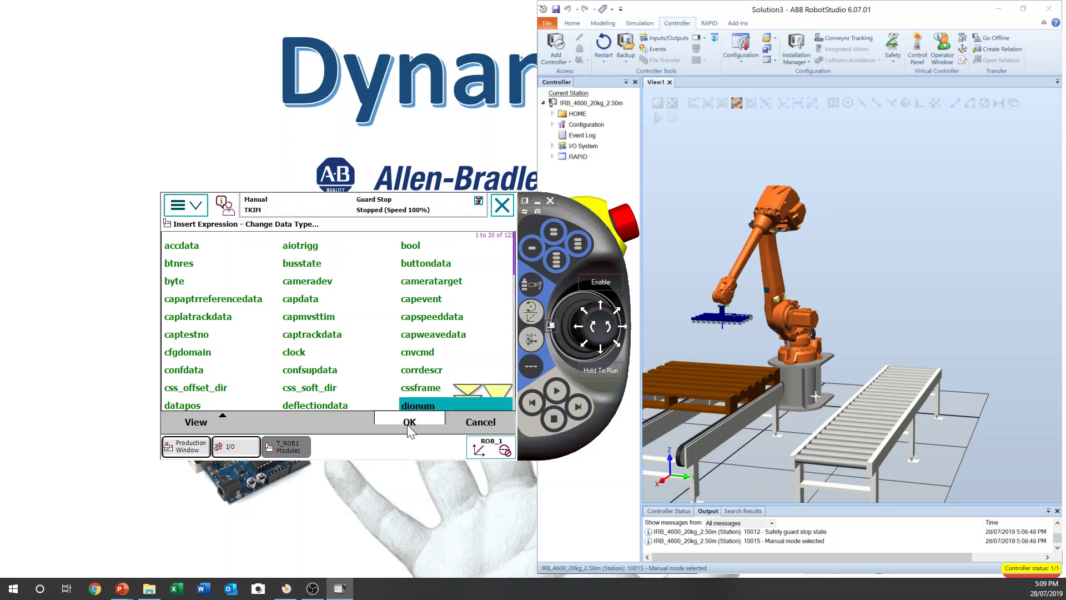
click(409, 423)
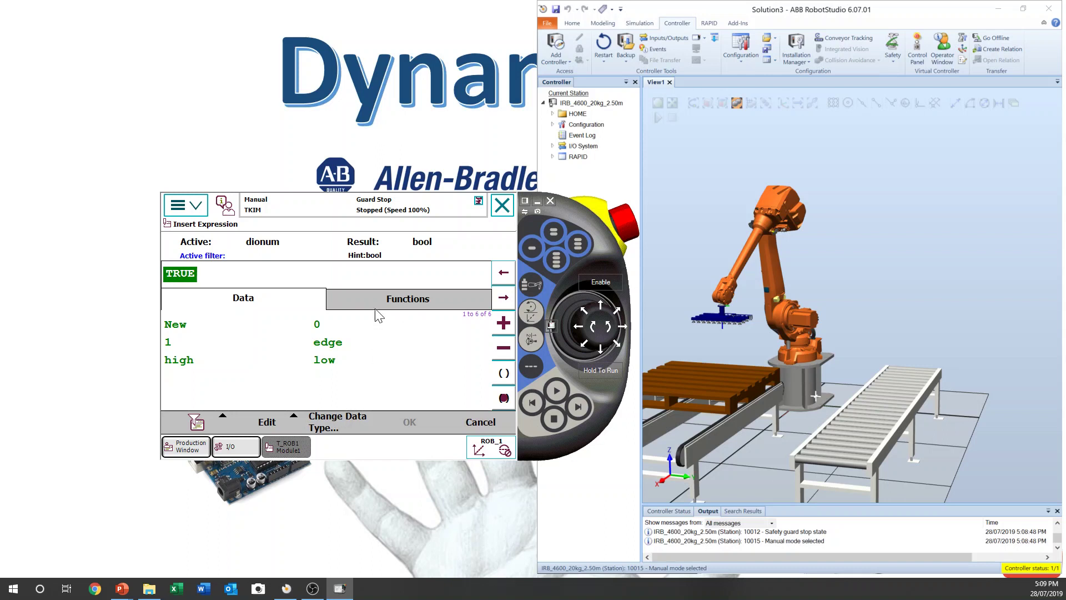
Build DInput(di00_Cycle_On) as the new WHILE loop condition
click(386, 299)
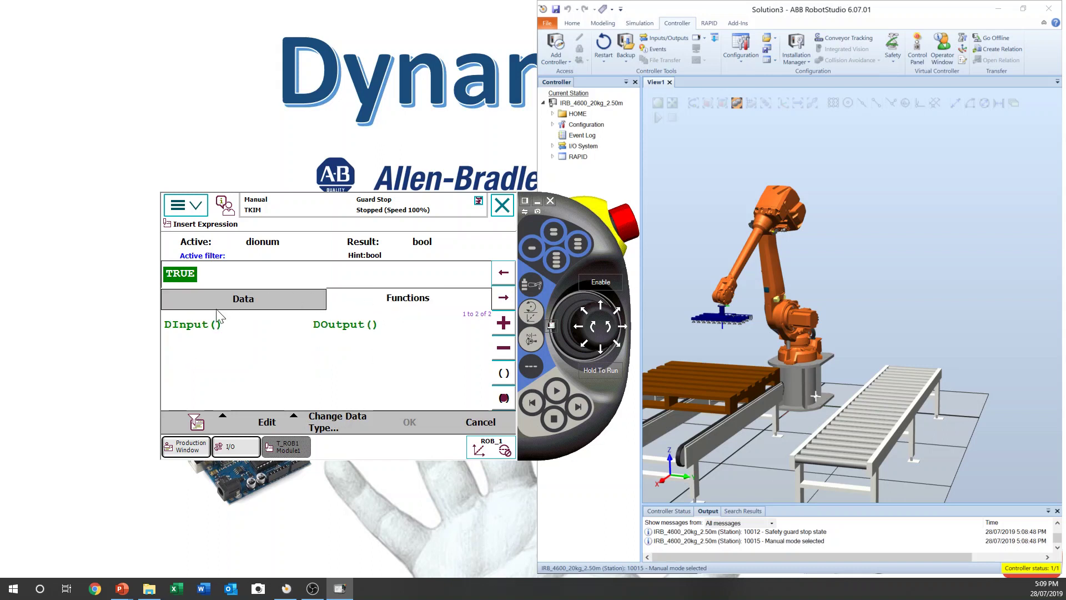
click(207, 332)
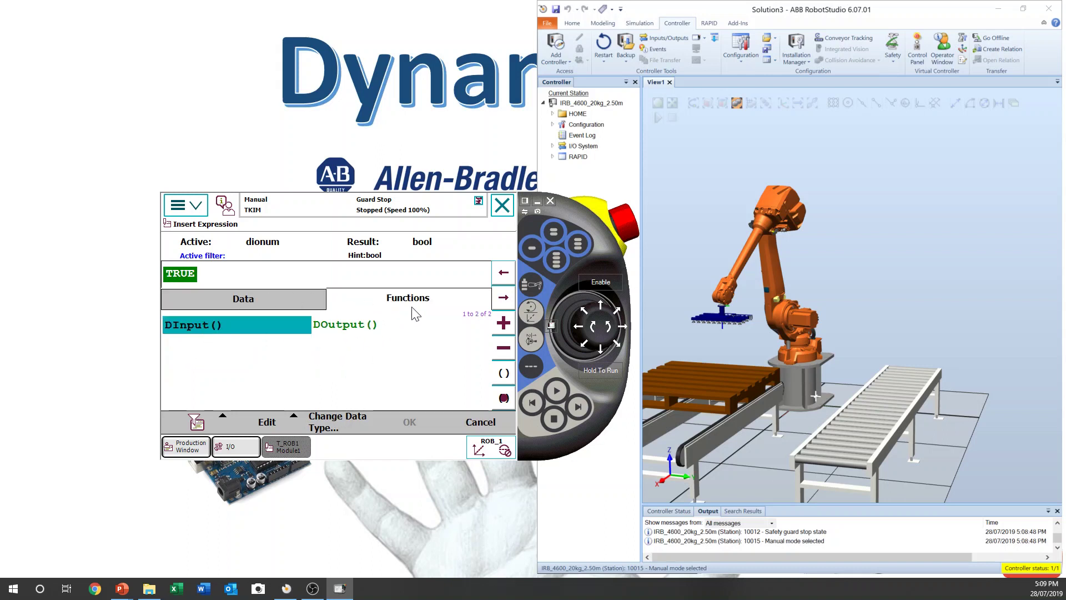
click(191, 325)
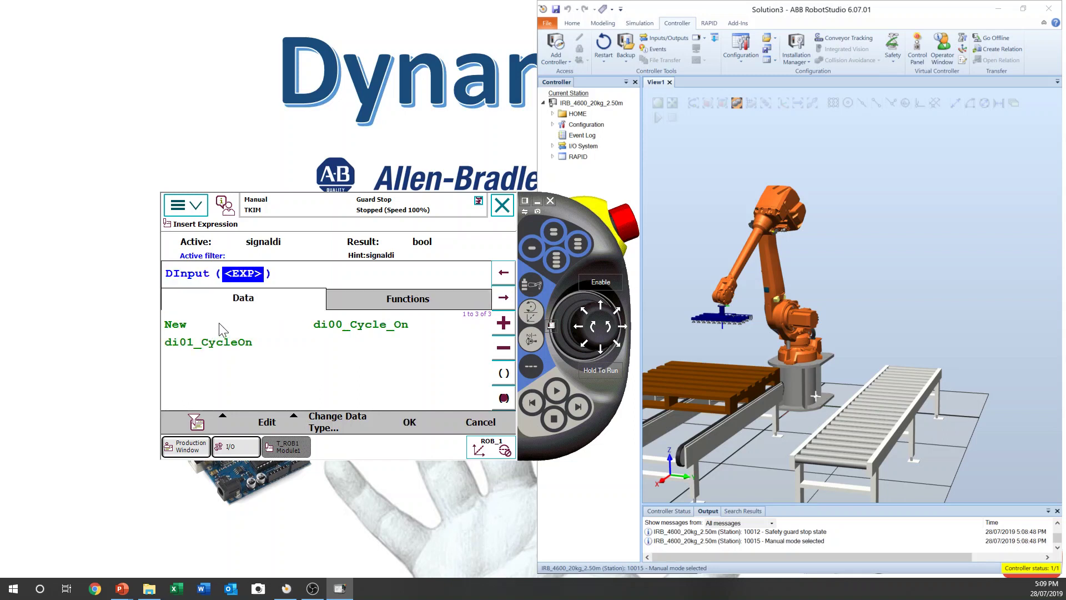
click(393, 332)
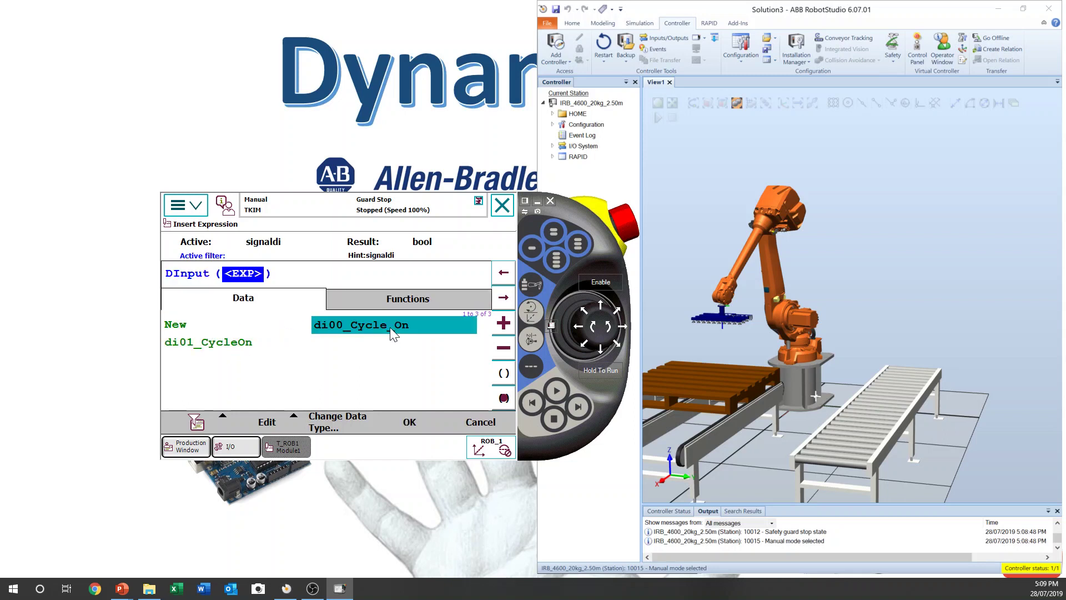
click(408, 422)
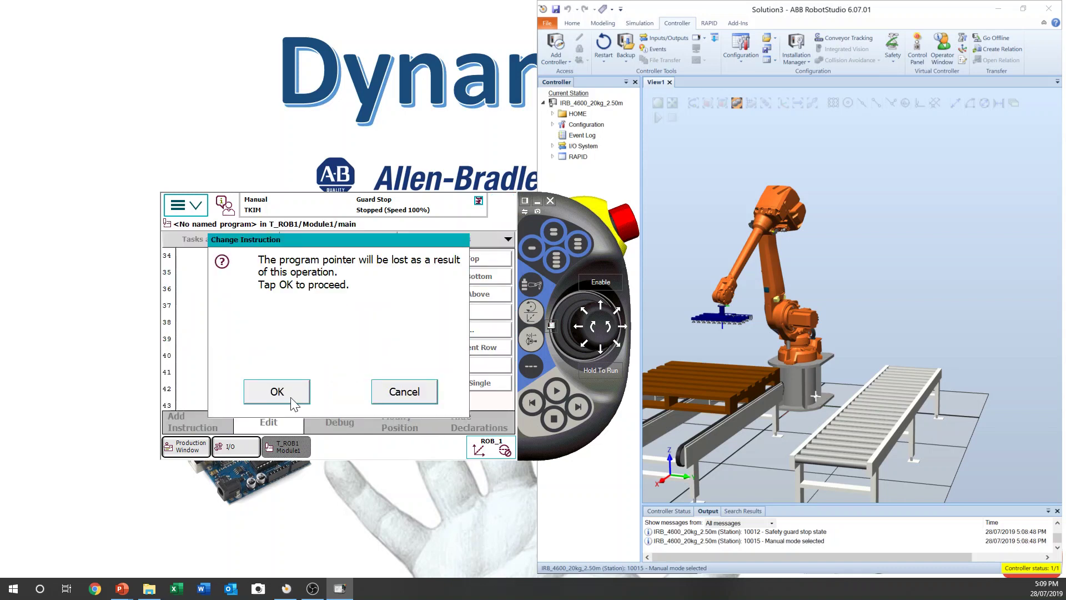
Accept losing the program pointer and rewrite the condition as DInput(di00_Cycle_On) = 1
click(292, 399)
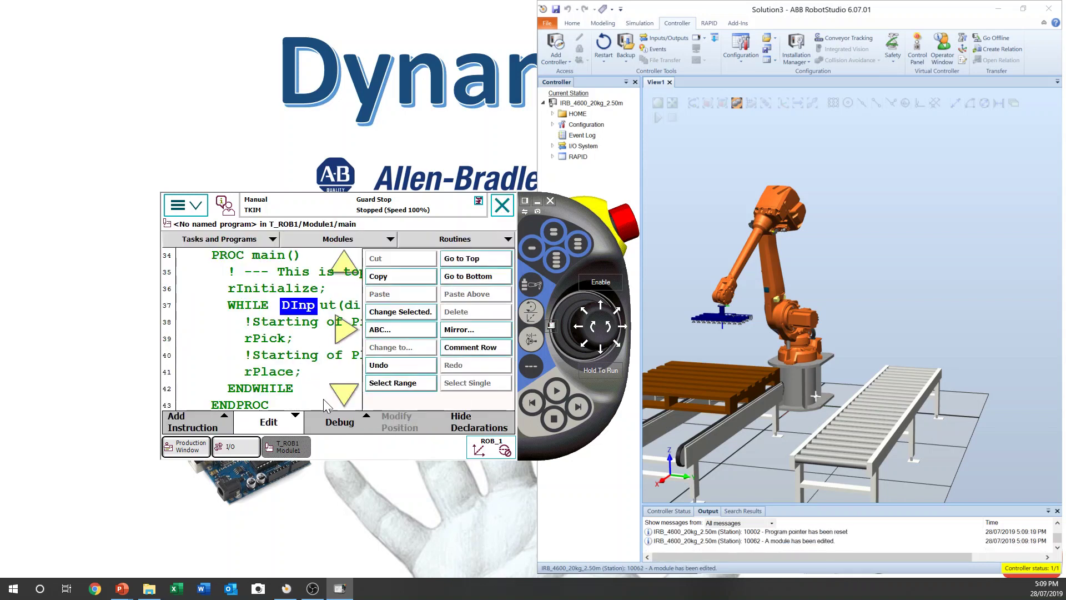
click(298, 420)
click(458, 311)
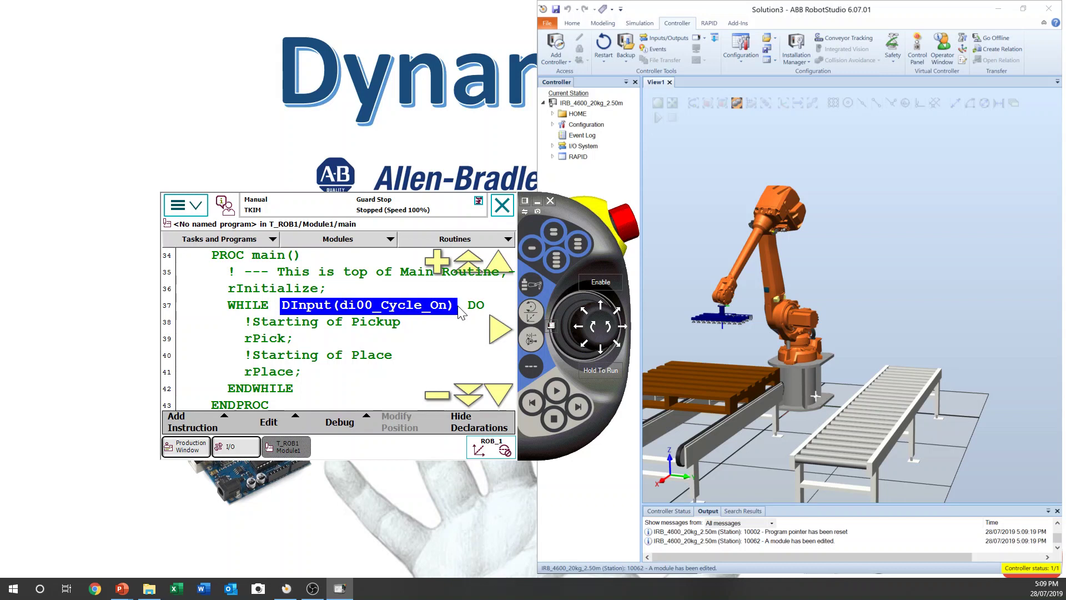
click(455, 310)
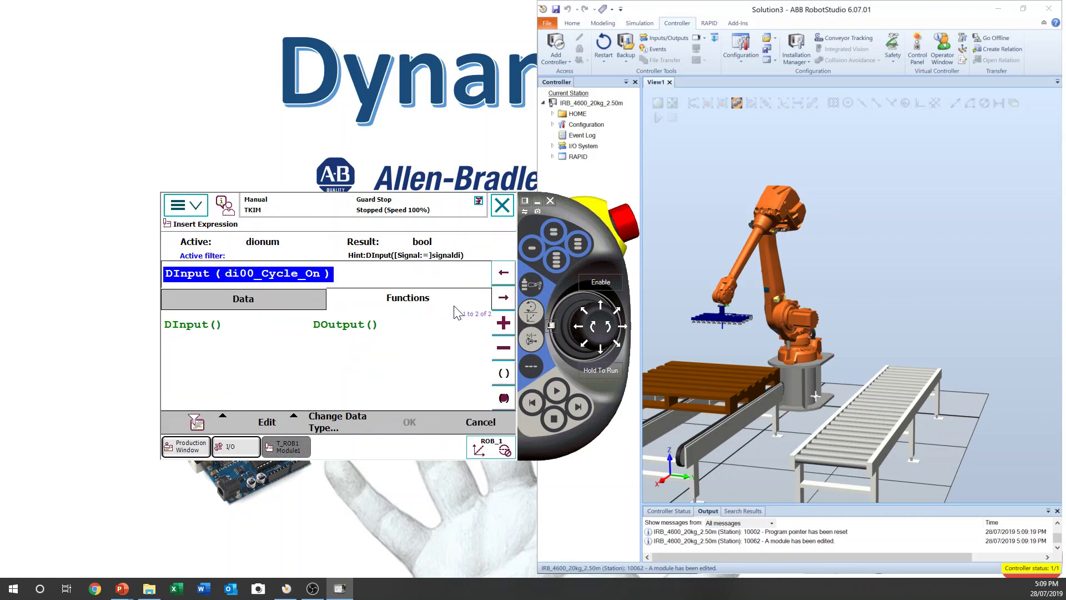
click(266, 421)
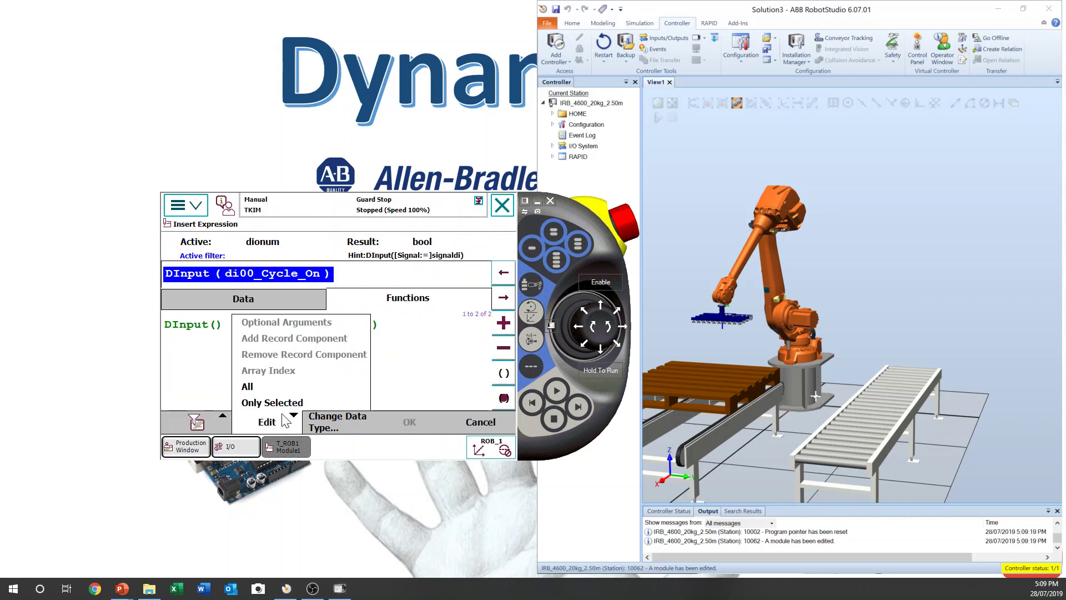
click(289, 386)
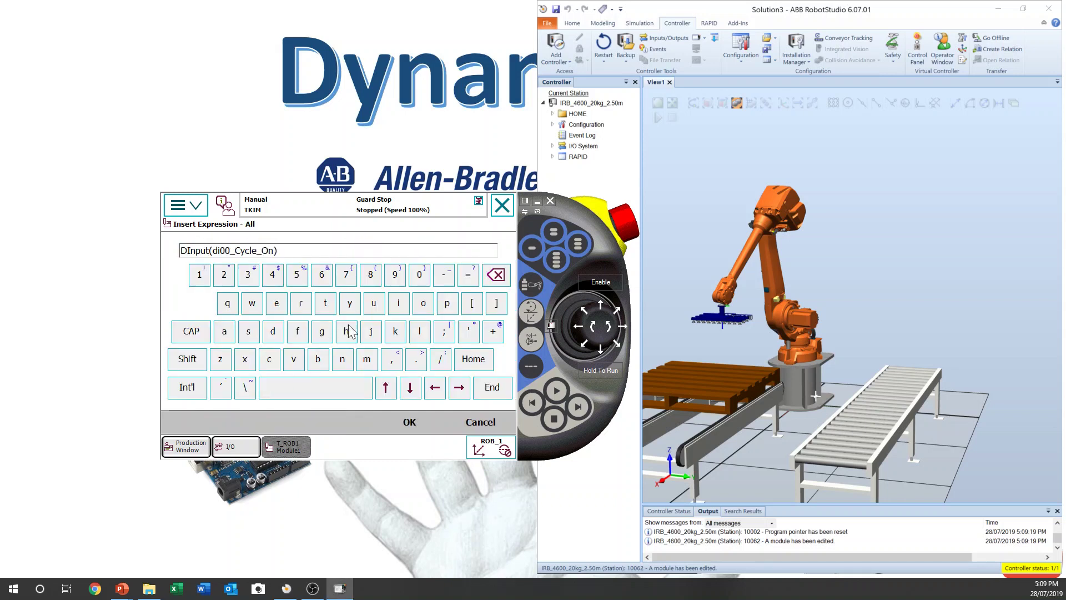
click(367, 388)
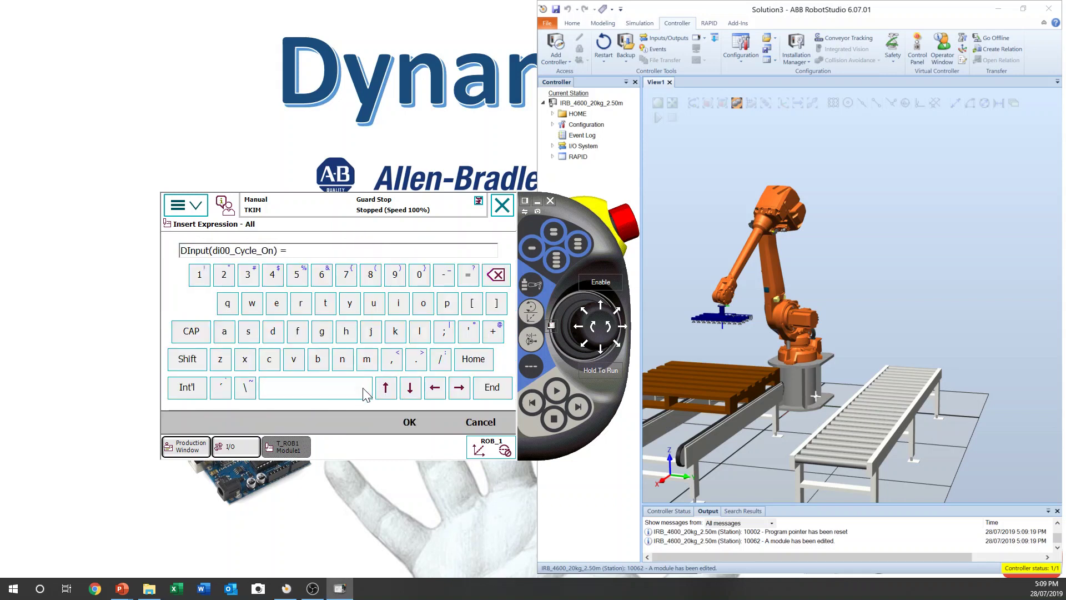
click(406, 425)
click(408, 423)
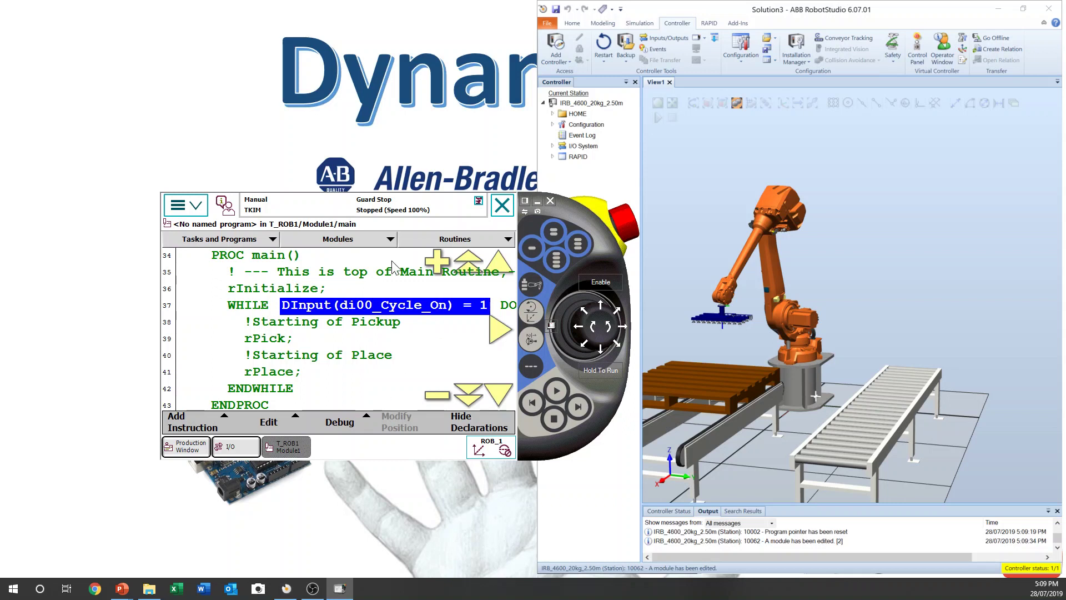
click(251, 274)
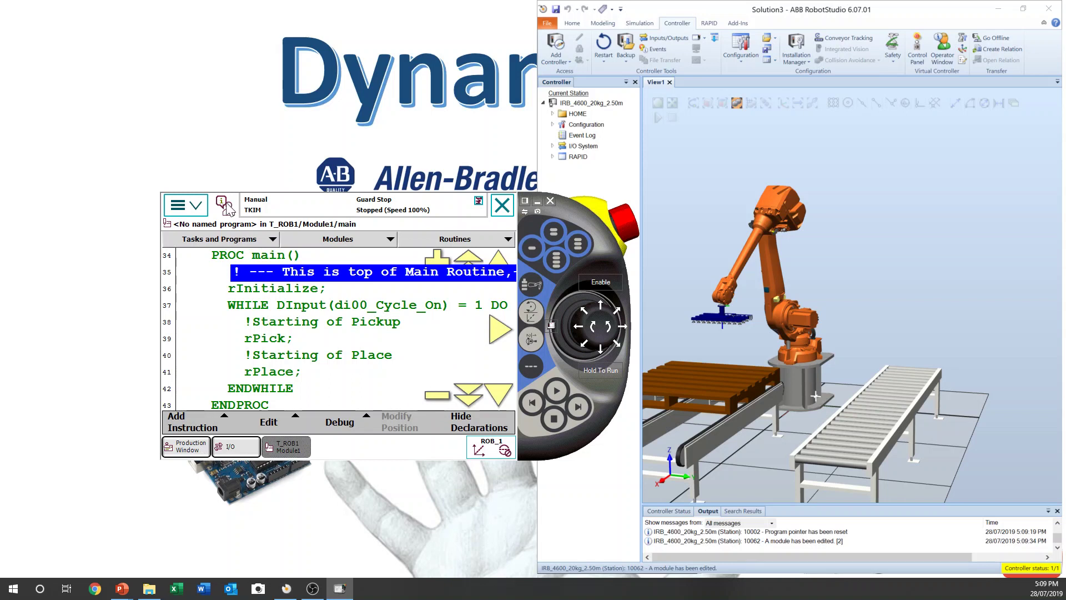
Switch the controller to Auto, acknowledge the warning, and turn the motors on
click(550, 326)
click(572, 388)
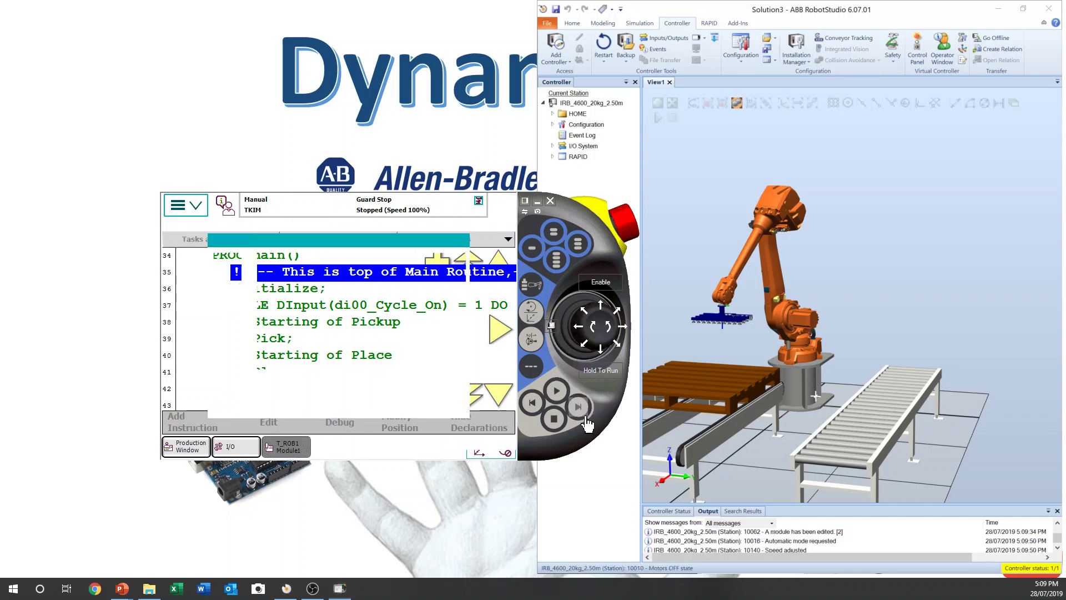
click(328, 399)
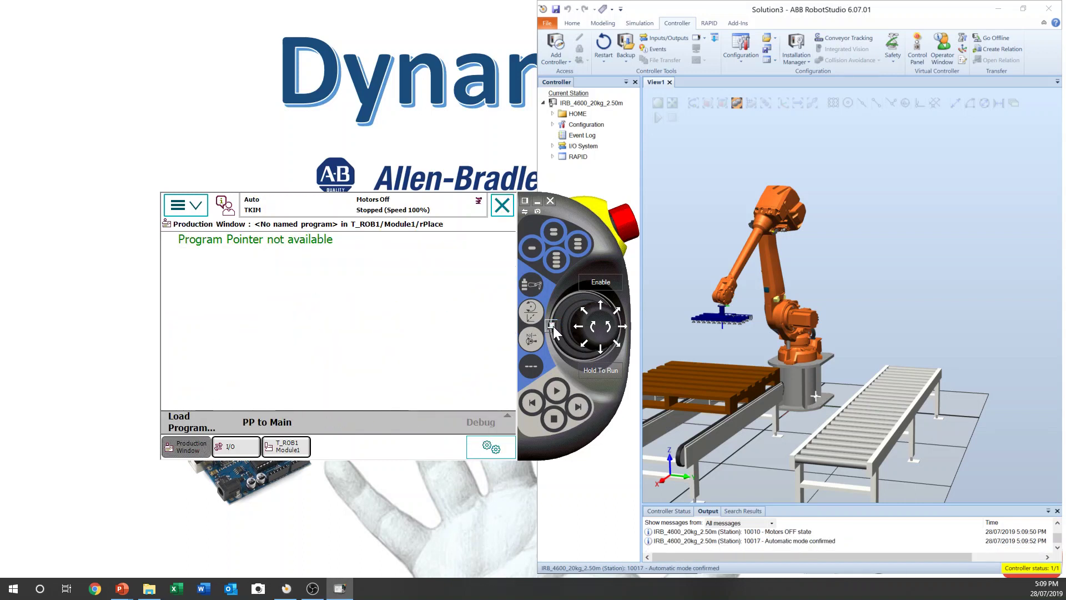
click(552, 326)
click(586, 347)
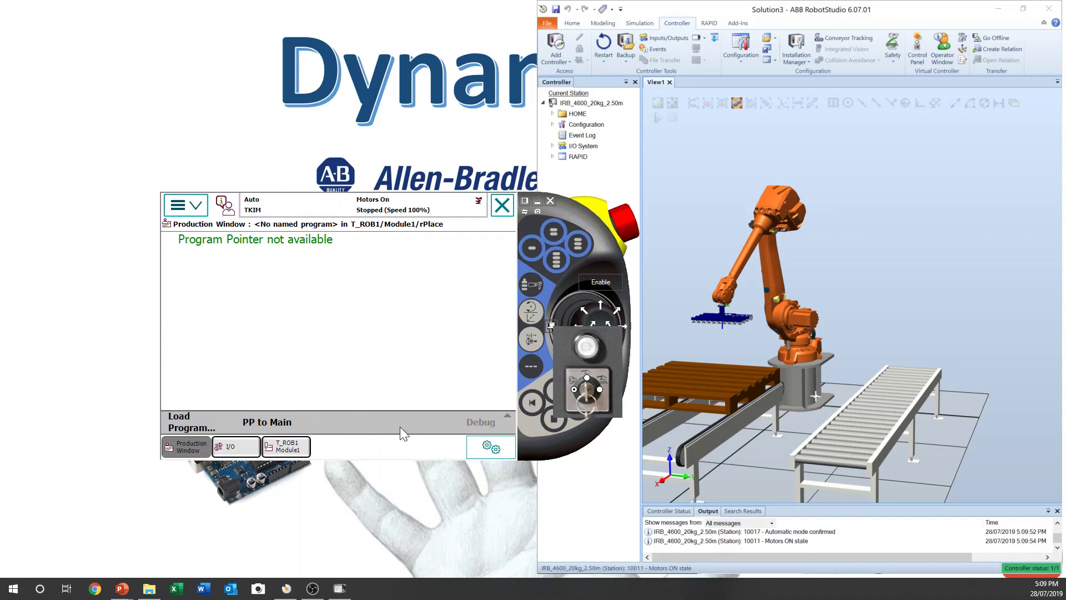
Move the program pointer to main and start the program
click(278, 426)
click(281, 392)
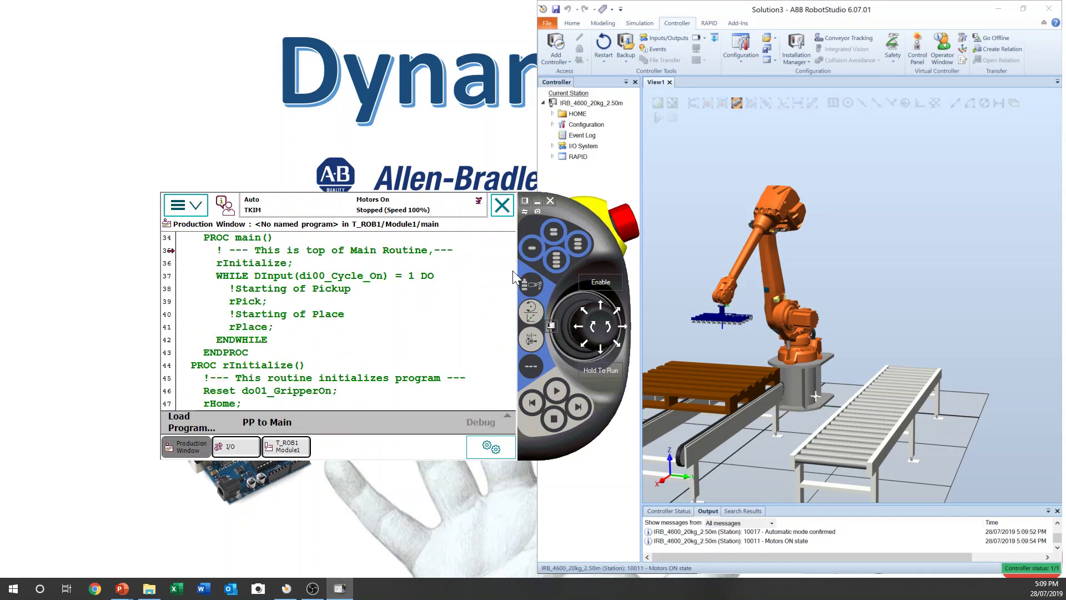
drag(580, 227, 537, 248)
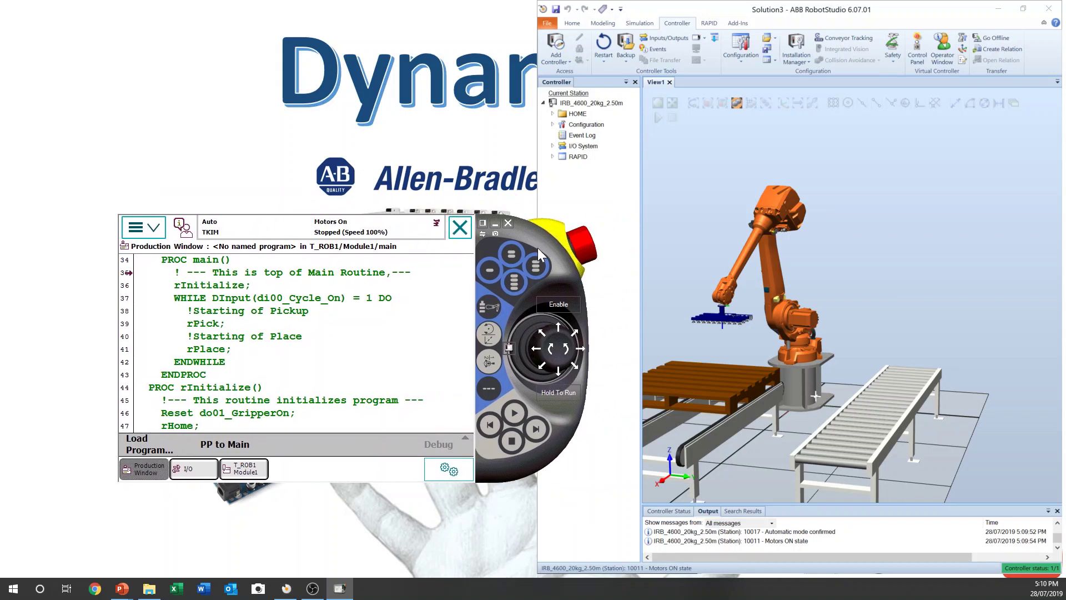
click(516, 418)
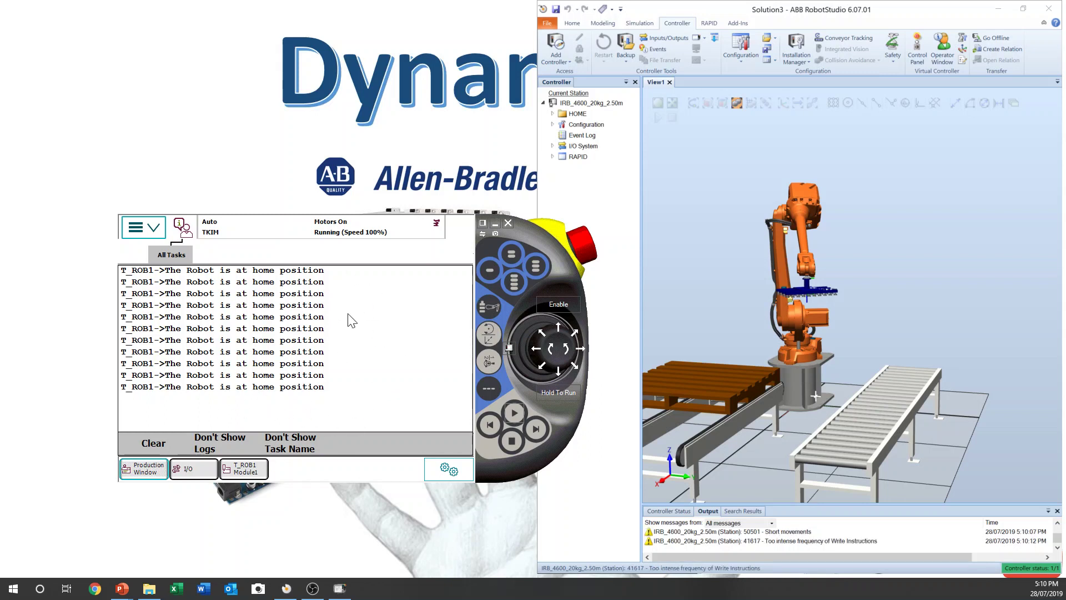
Hide the operator log, select di00_Cycle_On in I/O, and stop the program
click(187, 238)
click(186, 239)
click(228, 448)
click(192, 470)
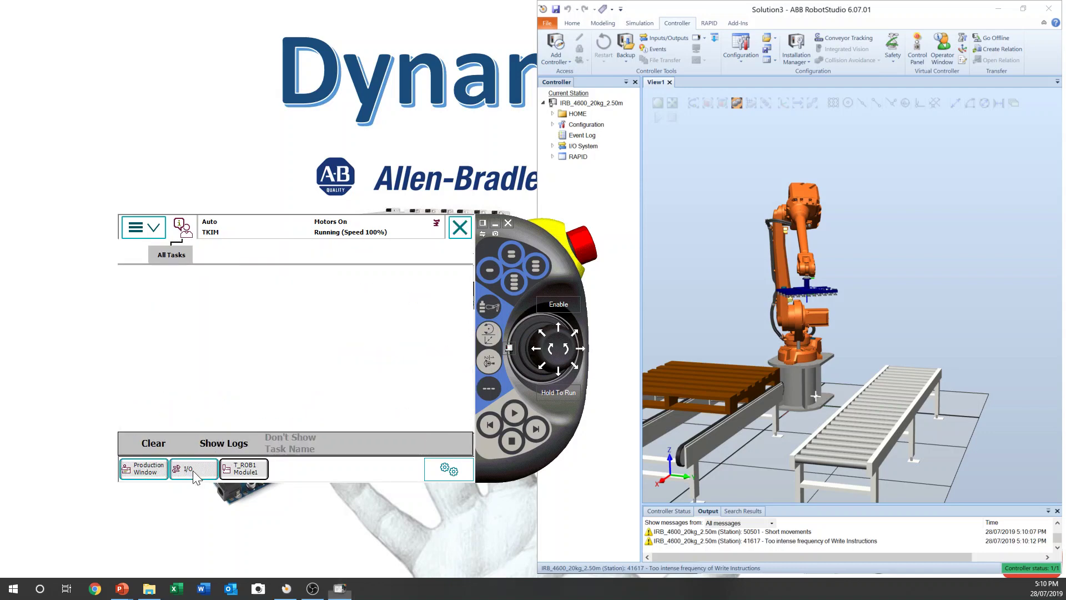
click(238, 303)
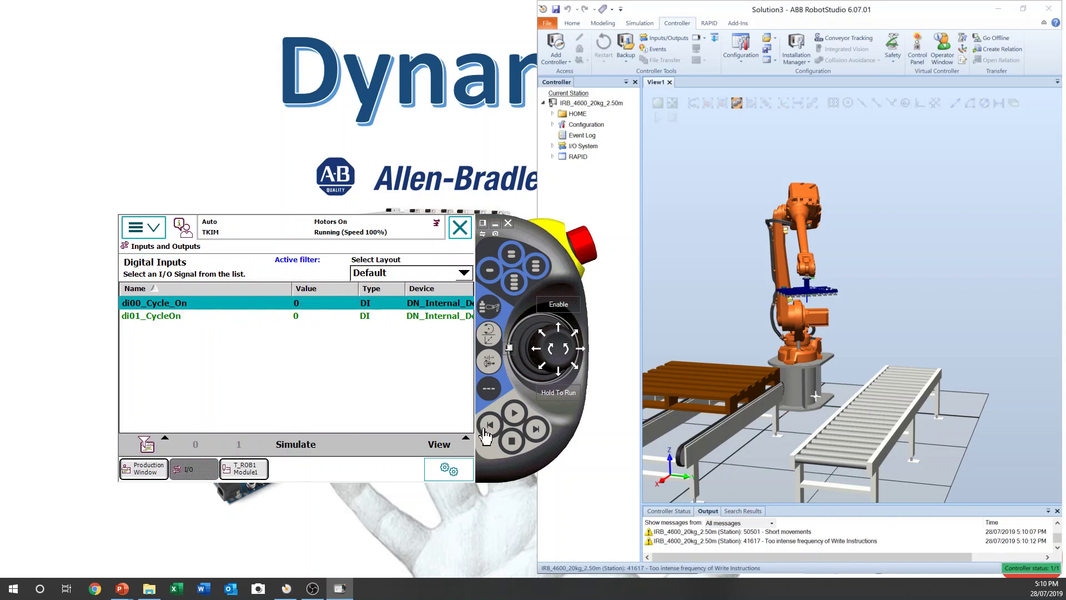
click(511, 442)
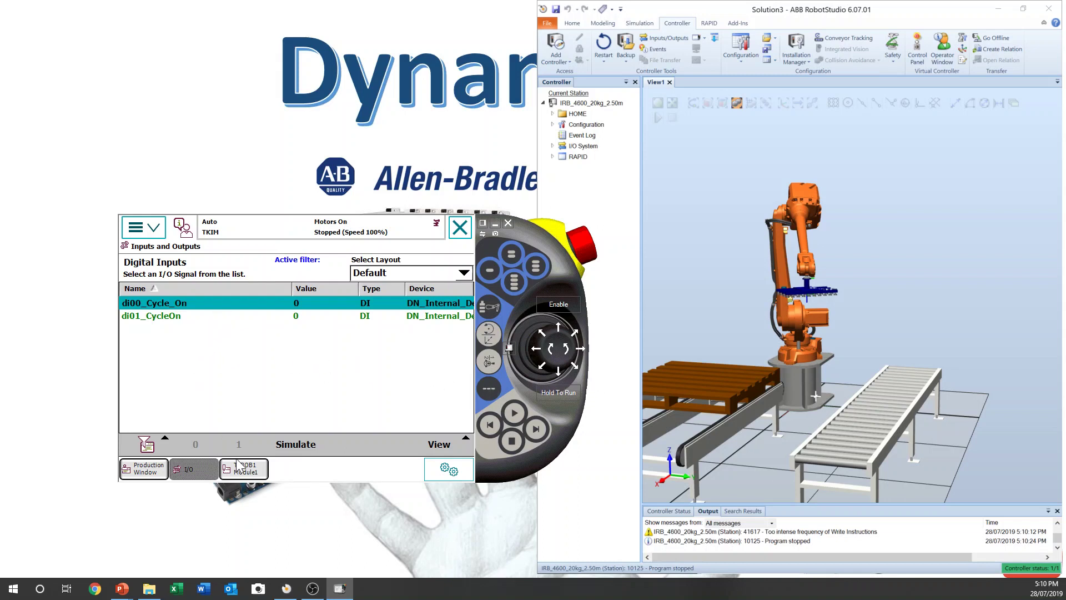
click(145, 469)
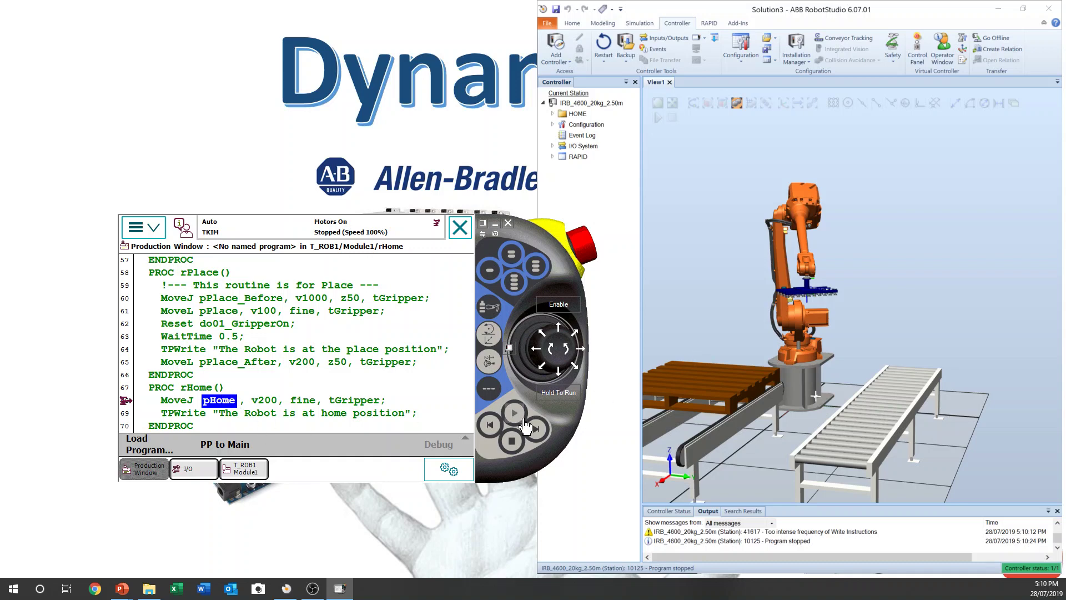
Browse the program from PROC main to the rInitialize routine
click(264, 471)
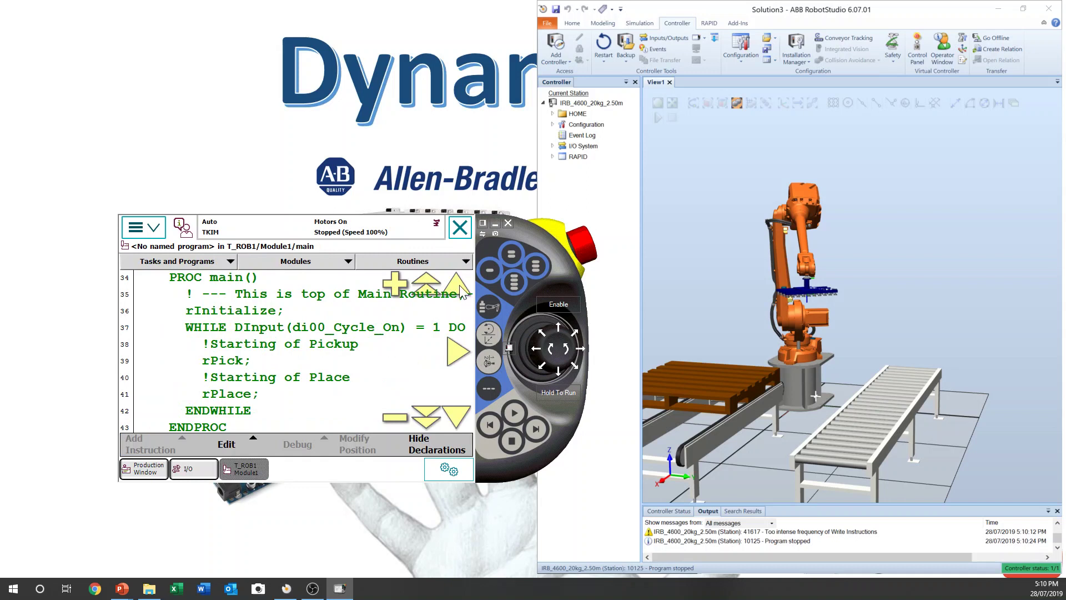
click(456, 416)
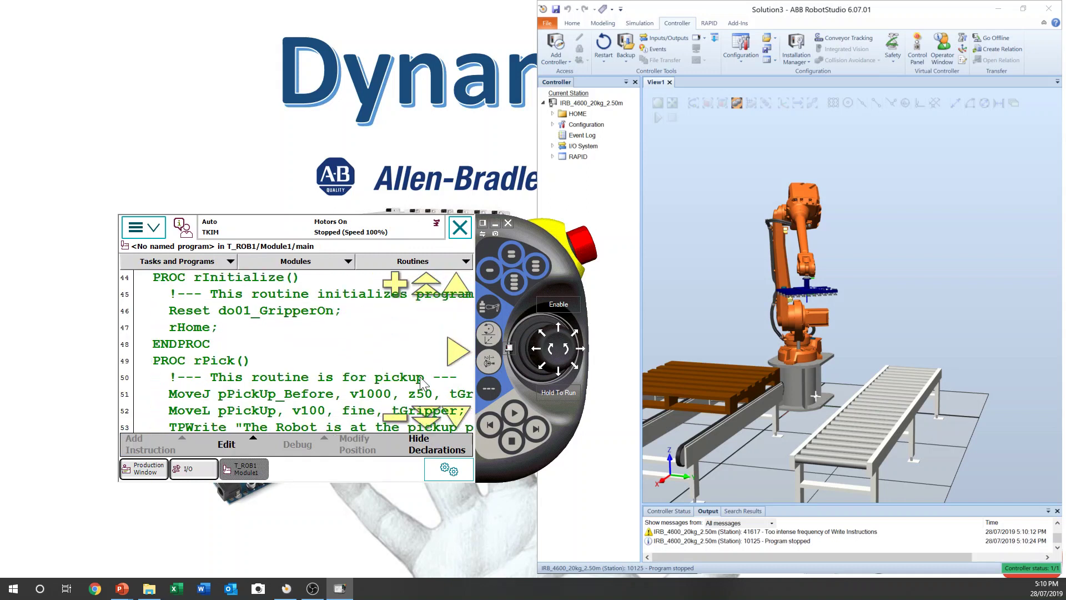
click(456, 292)
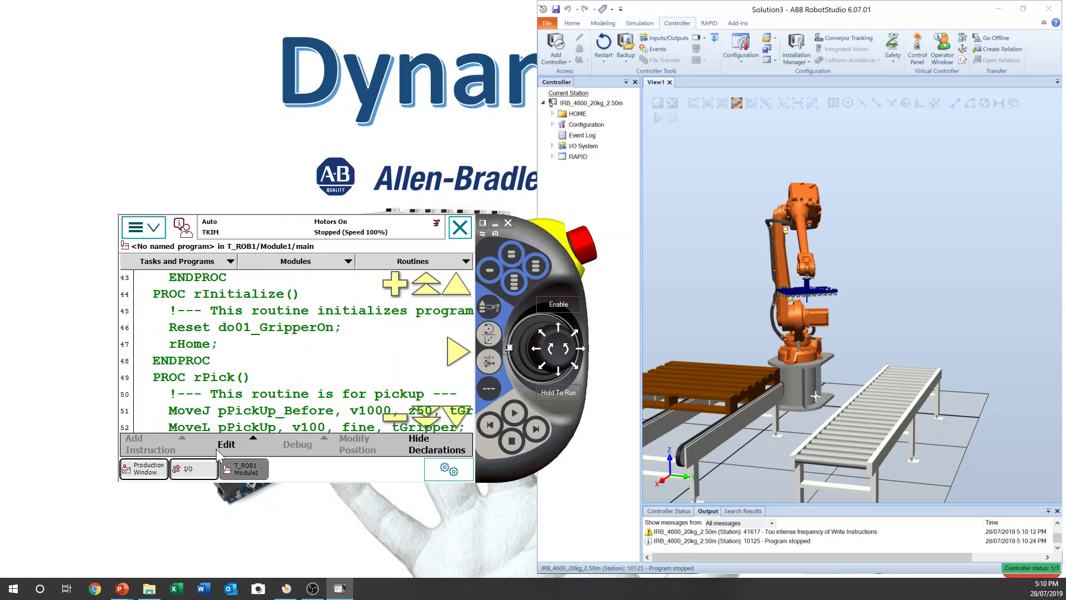
Switch the controller to Manual and simulate di00_Cycle_On at value 1
click(194, 469)
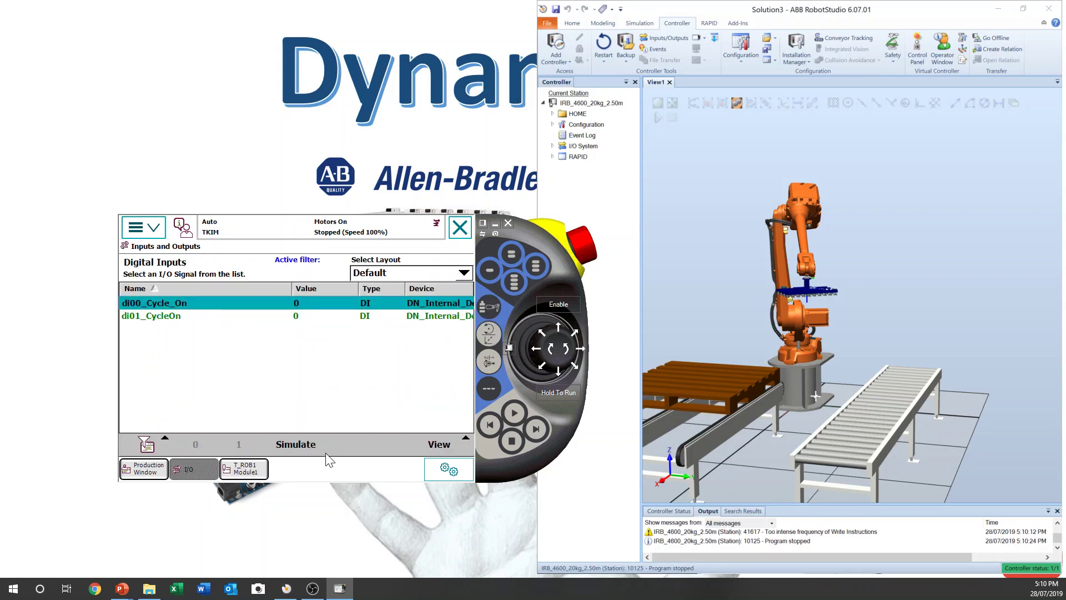
click(295, 444)
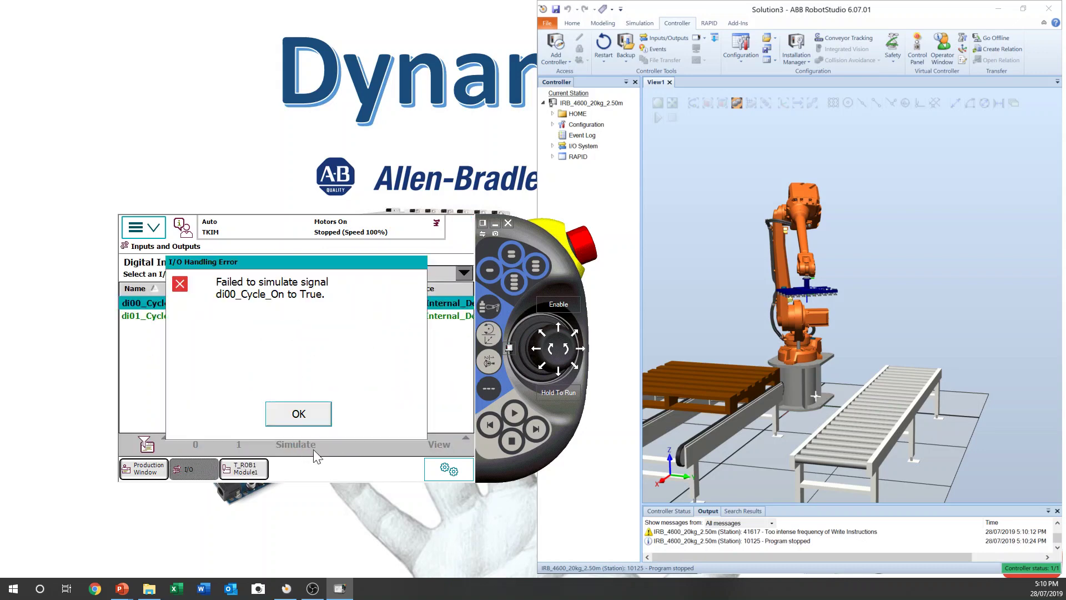
click(313, 419)
click(510, 349)
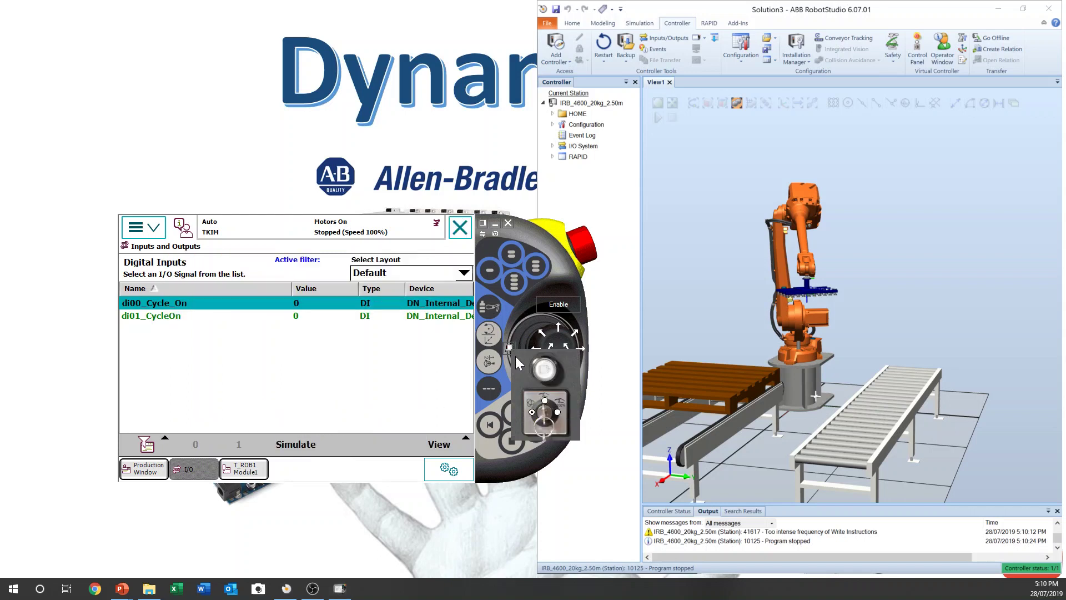
click(550, 401)
click(295, 447)
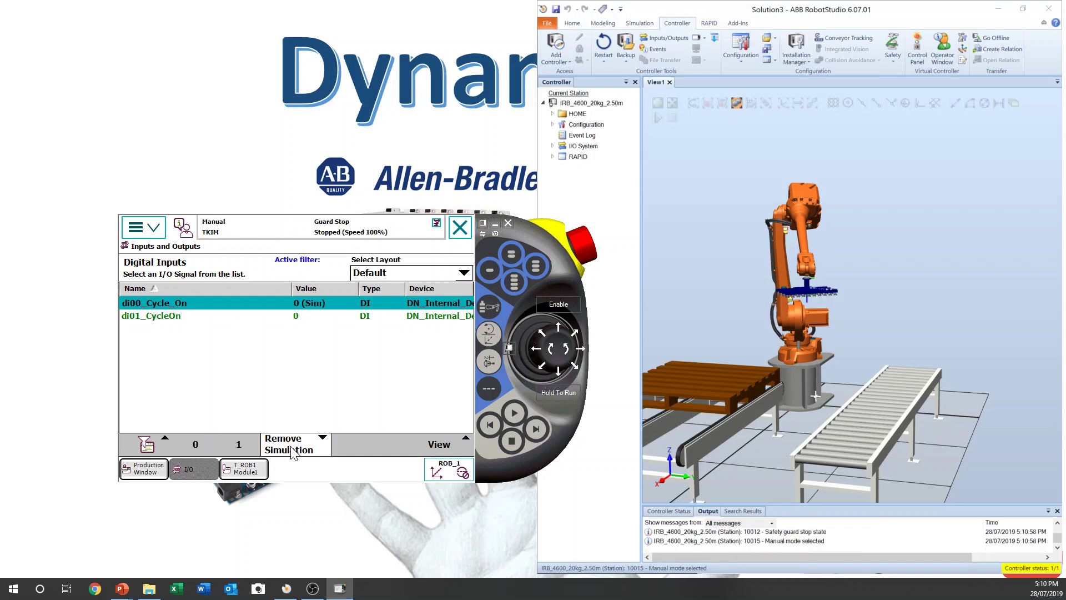
click(239, 443)
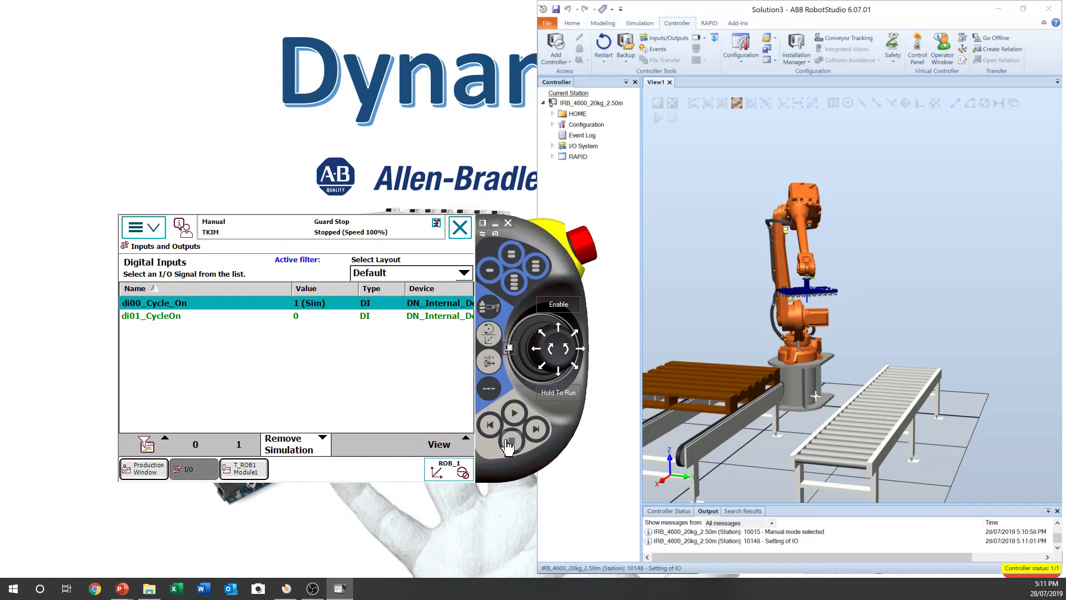
Switch the controller to Auto mode and acknowledge the simulated-signals warning
click(143, 470)
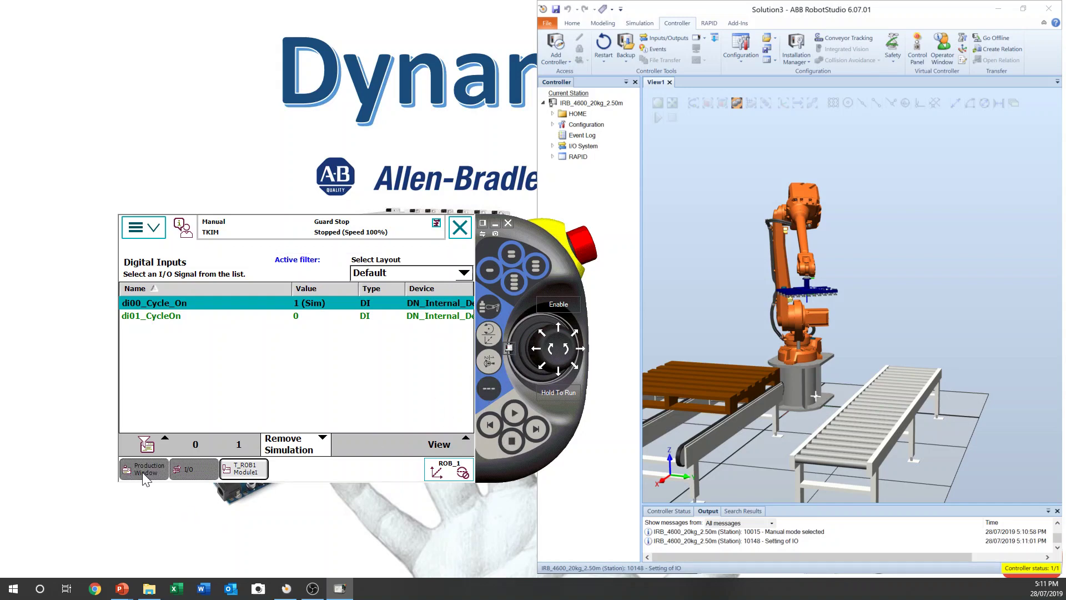
click(231, 476)
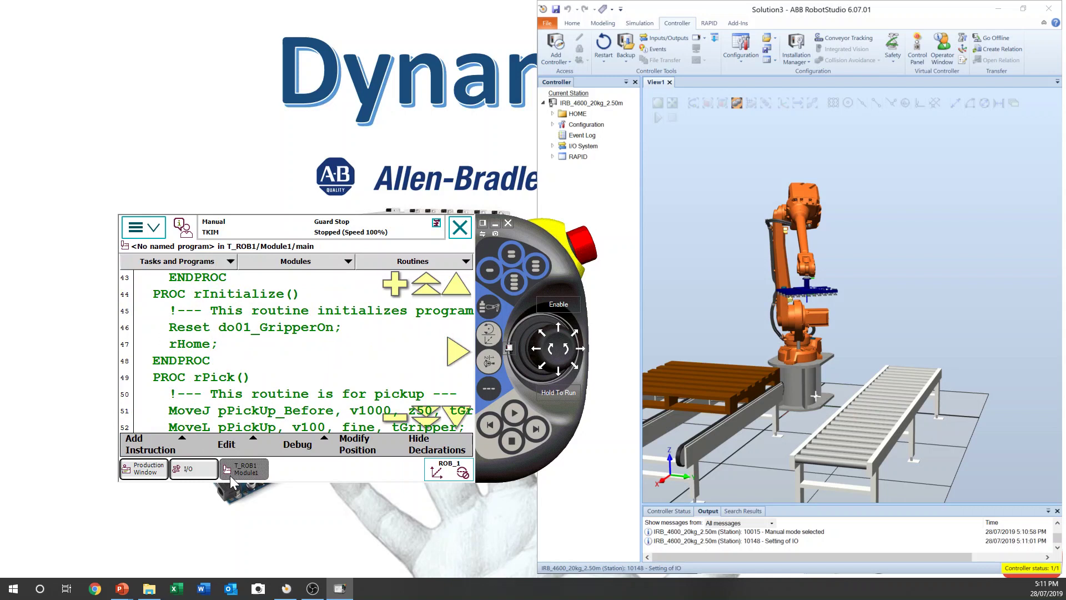
click(511, 349)
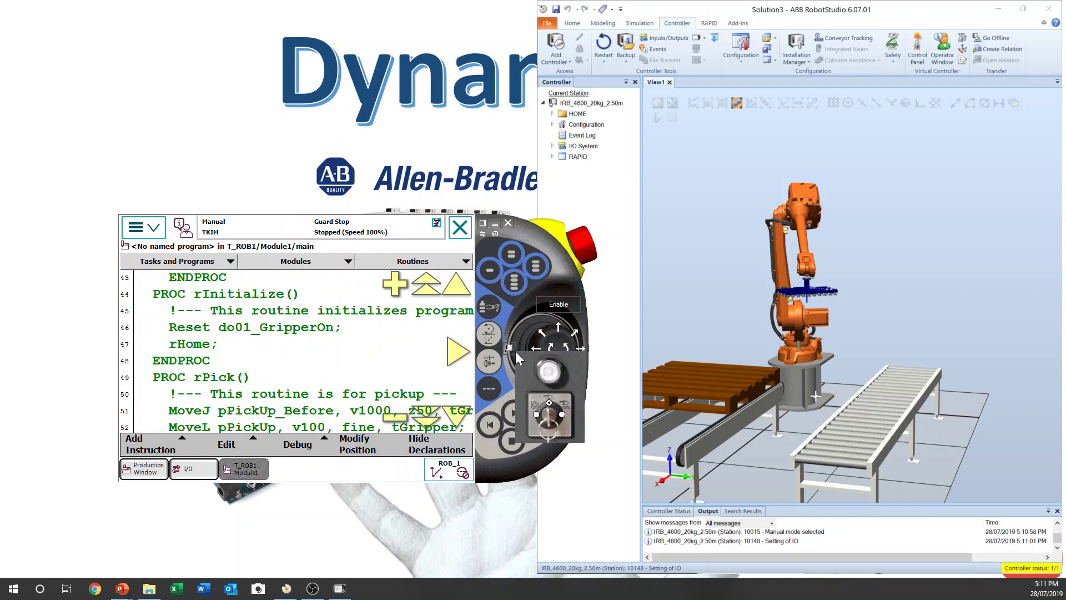
click(536, 415)
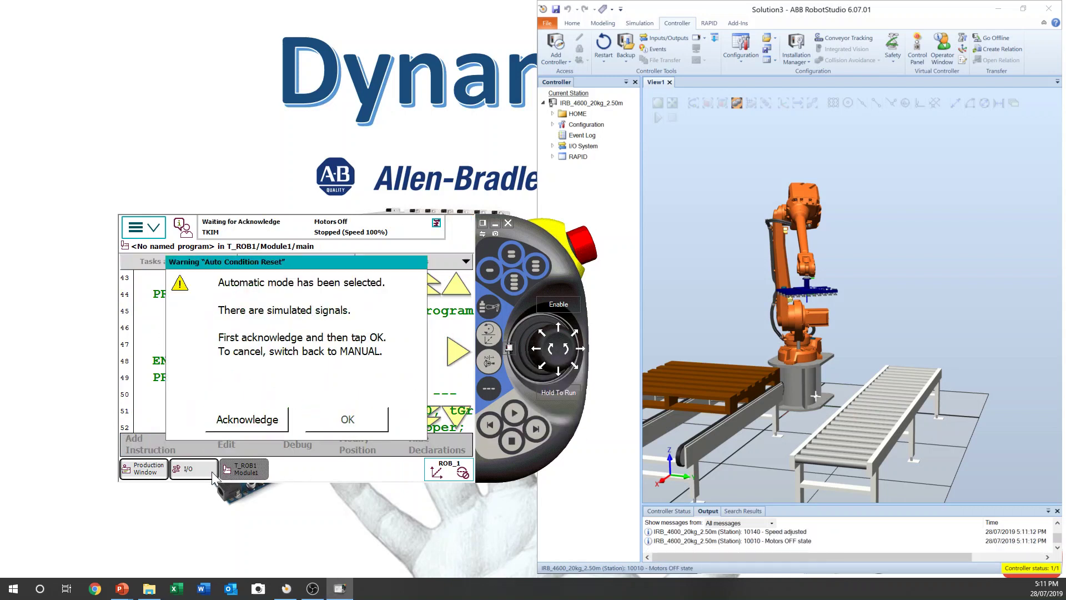
click(261, 421)
click(350, 419)
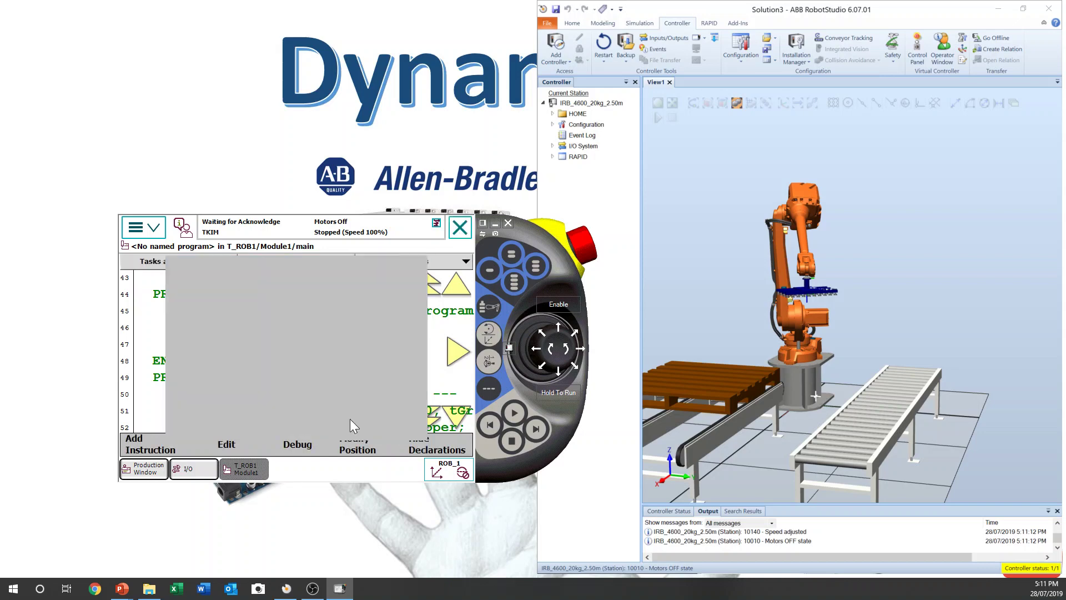
click(191, 465)
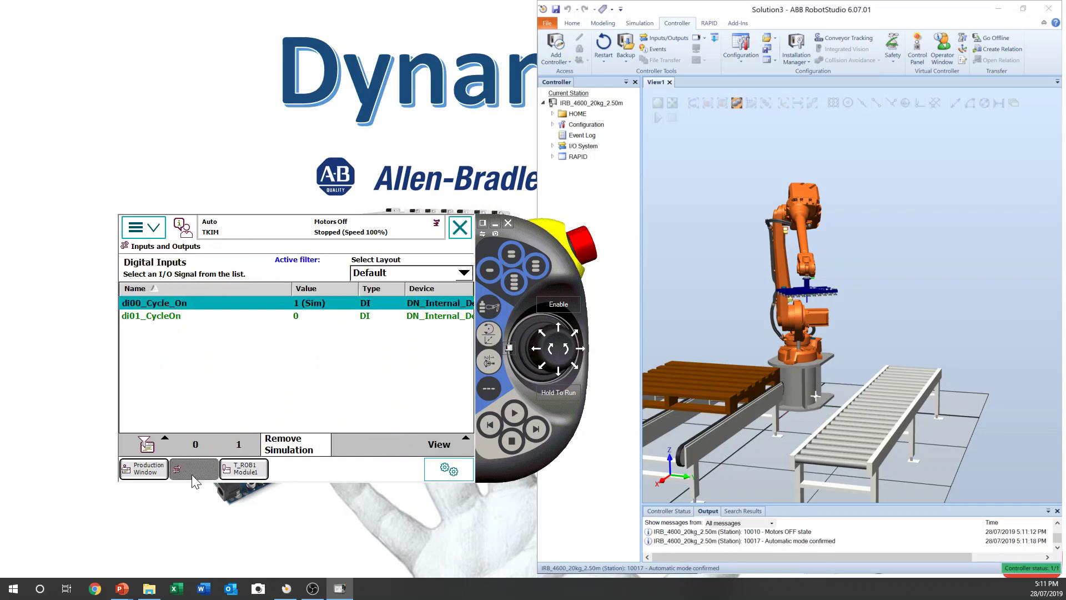
click(134, 474)
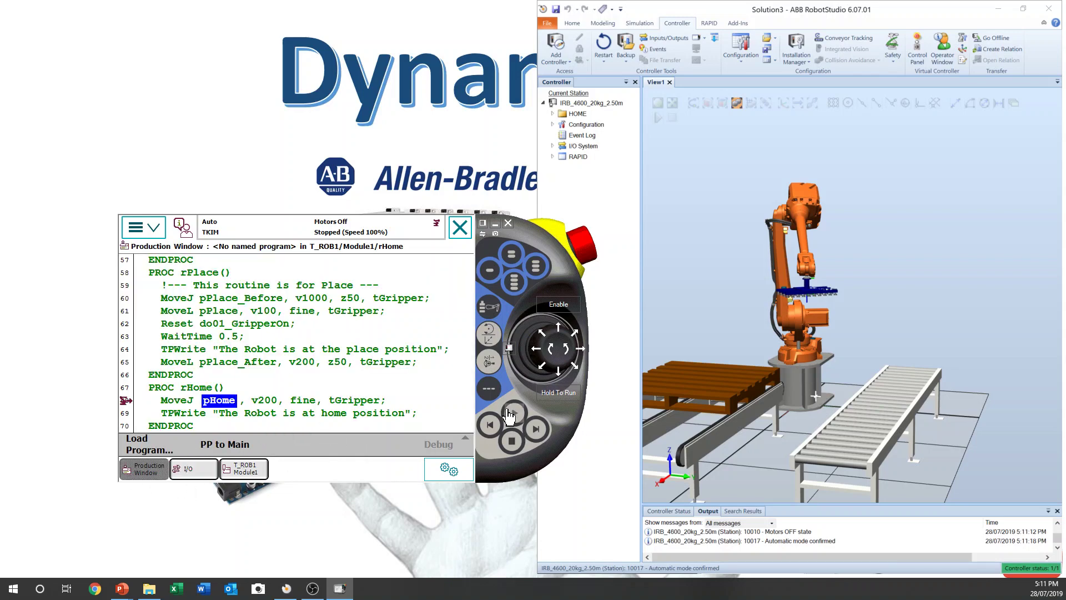
Set the program pointer to main, dismiss the Start failed error, and turn motors on
click(209, 447)
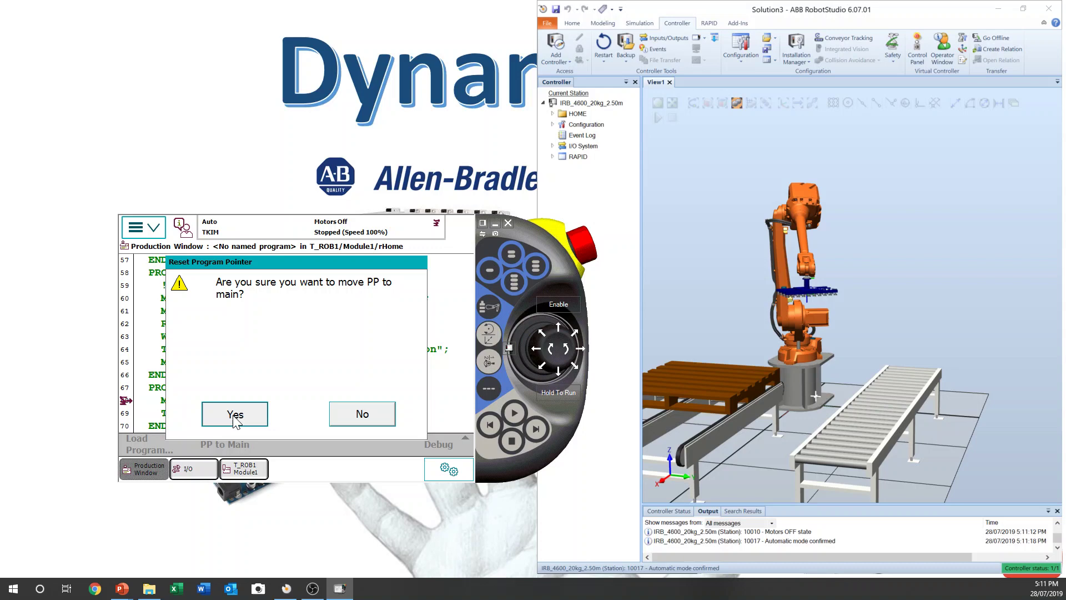
click(233, 412)
click(518, 416)
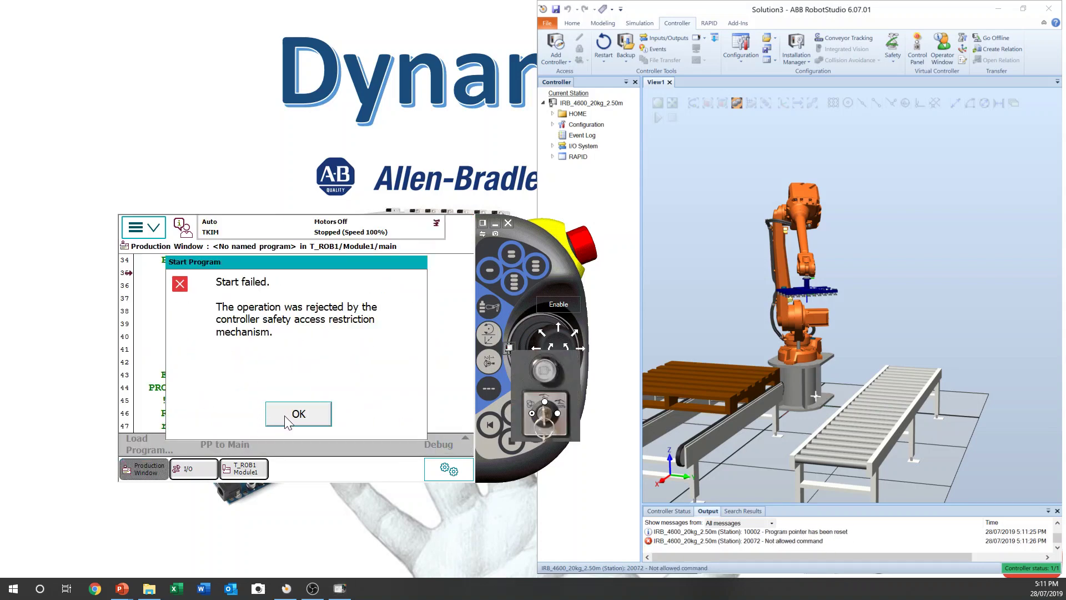
click(294, 417)
click(509, 348)
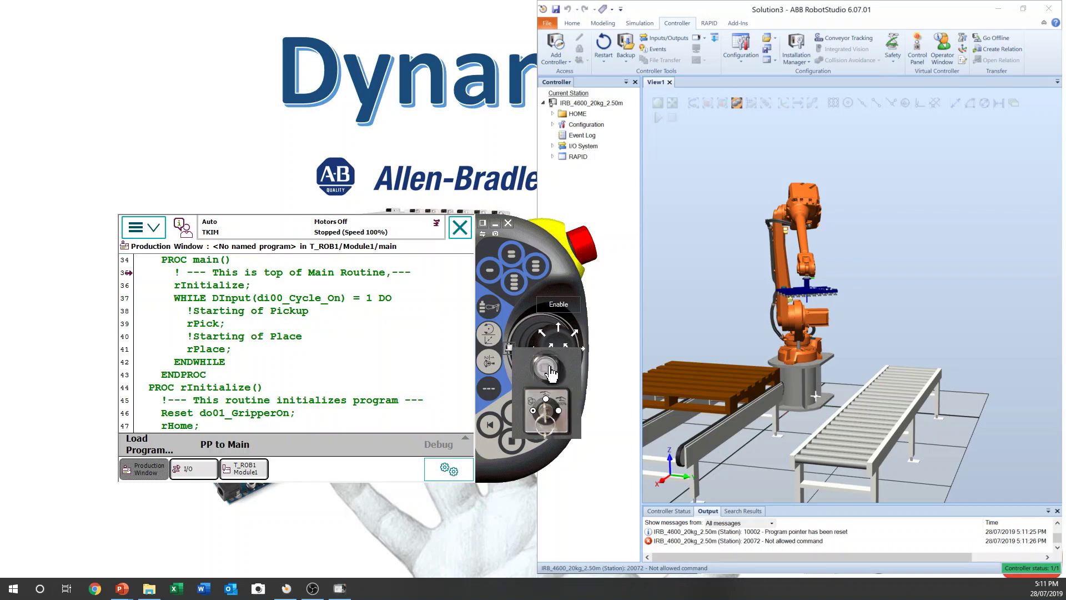
click(546, 367)
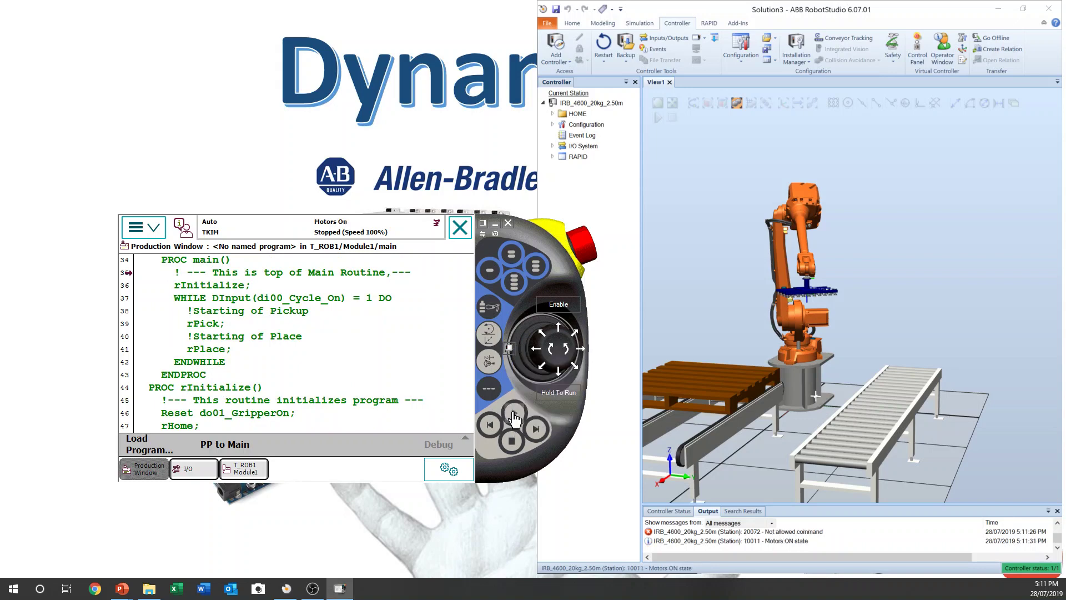
Start the program and show the T_ROB1 home, pickup and place messages in the operator log
click(514, 417)
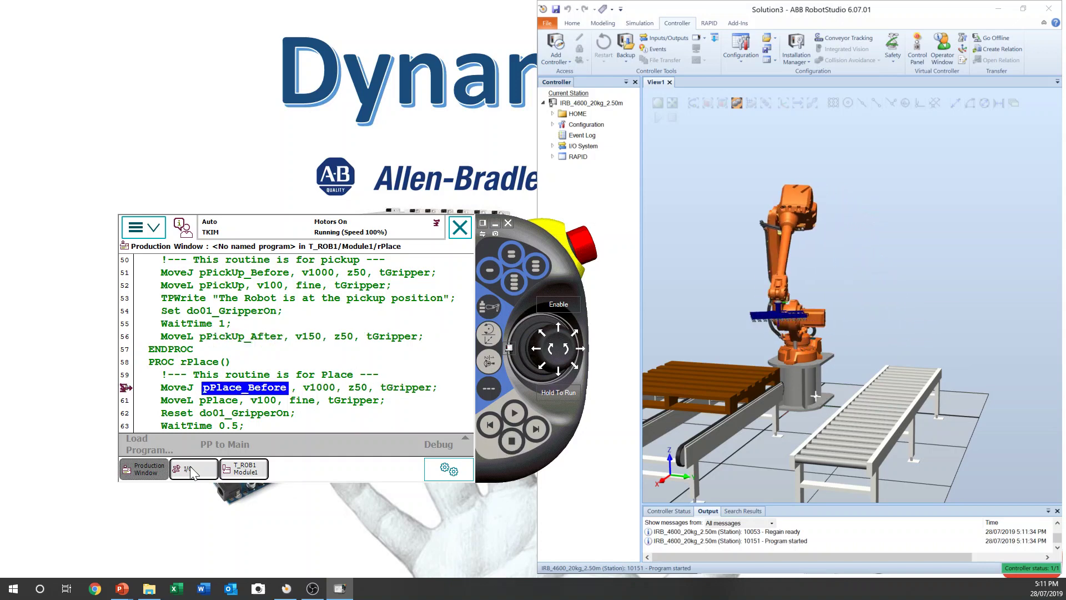
click(184, 228)
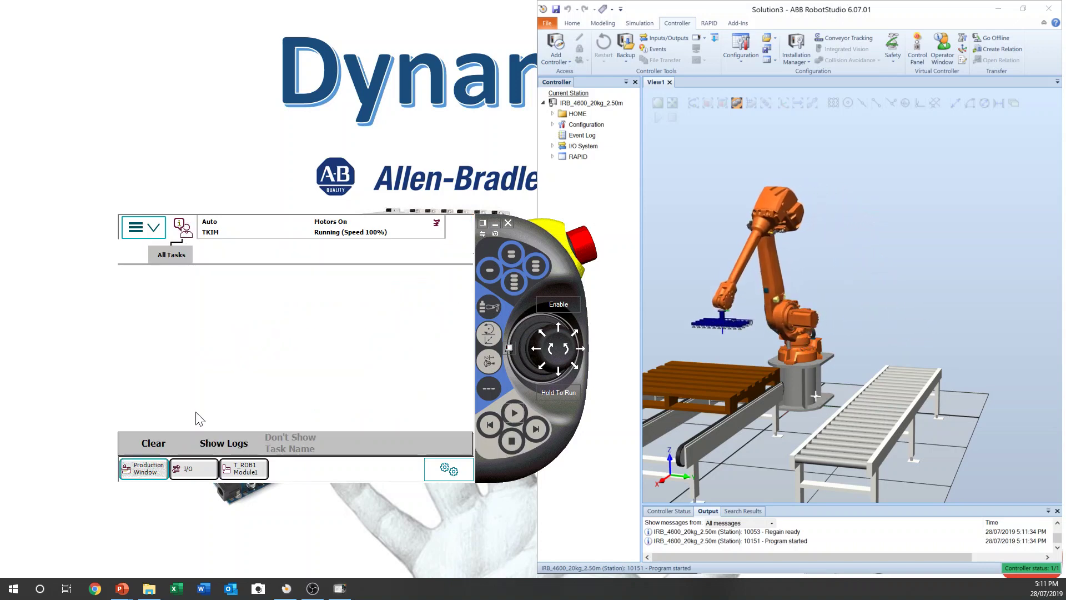
click(217, 442)
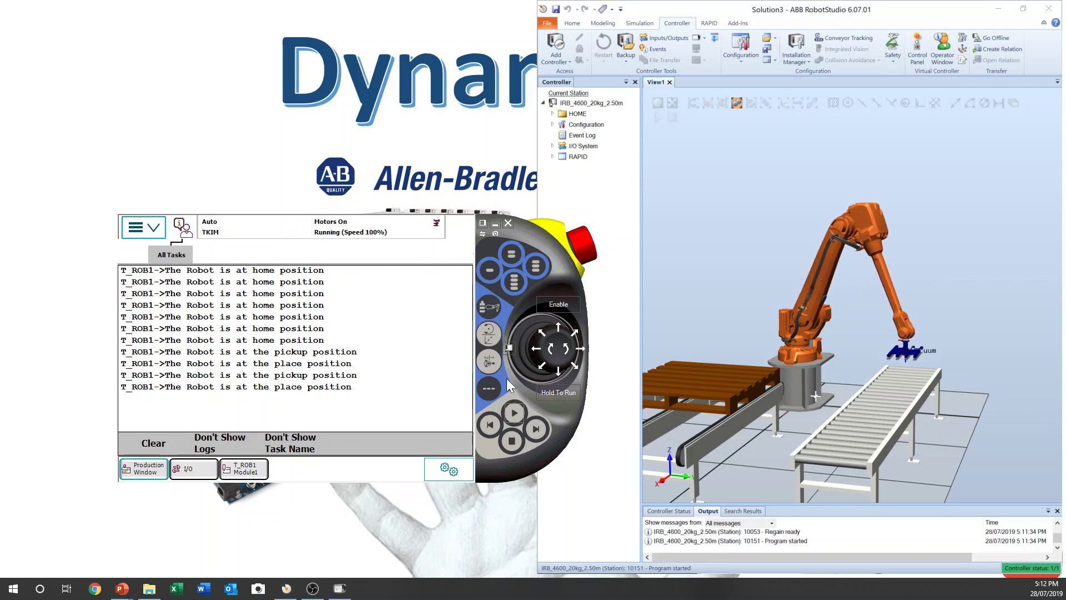
Try setting di00_Cycle_On to 0, clear the I/O Handling Errors, and stop the program
click(189, 470)
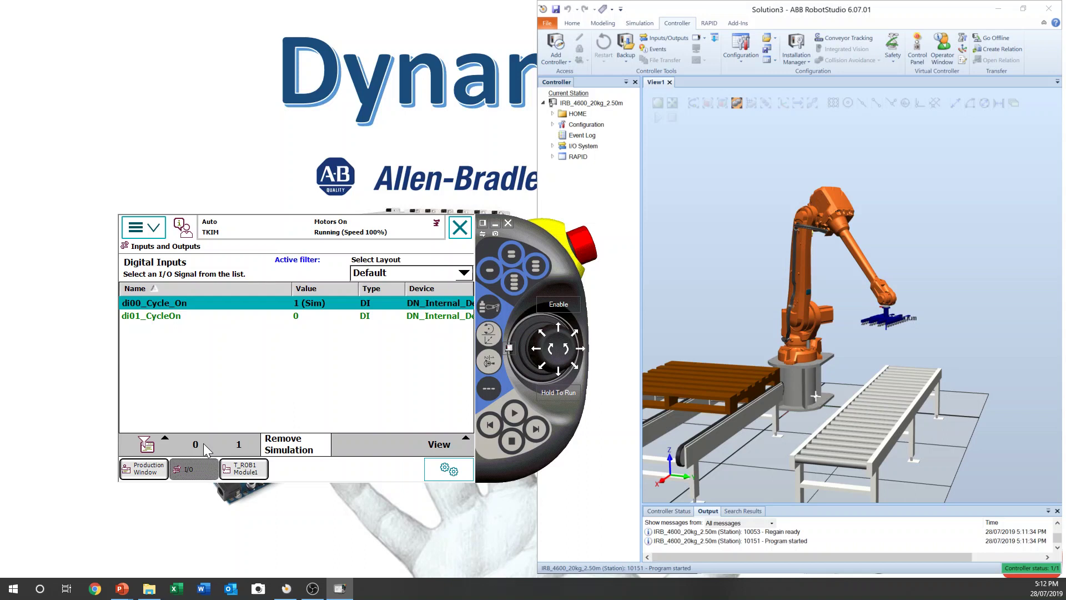
click(201, 443)
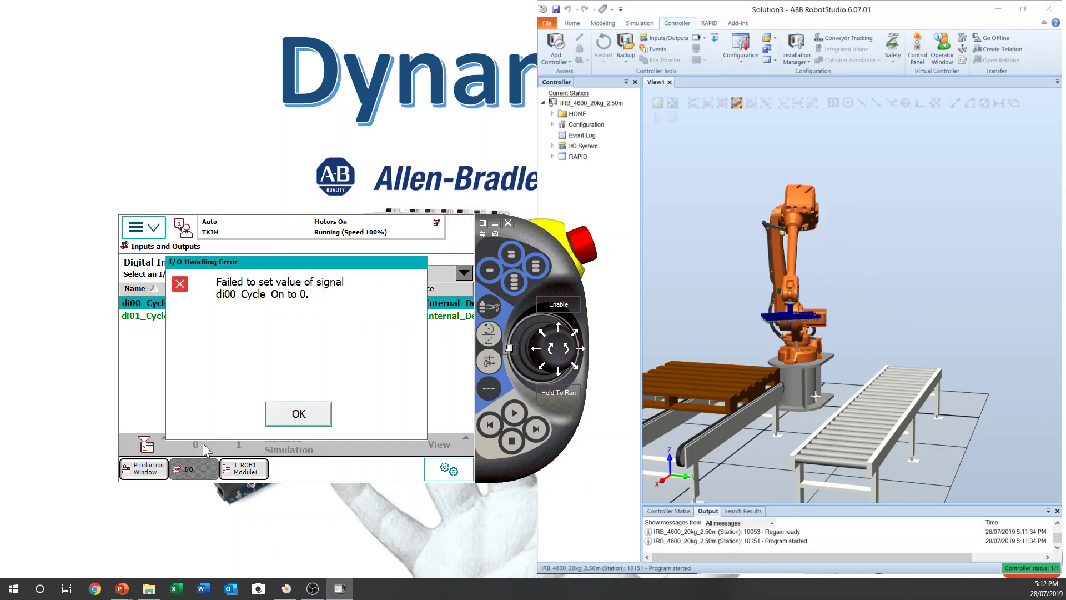
click(294, 422)
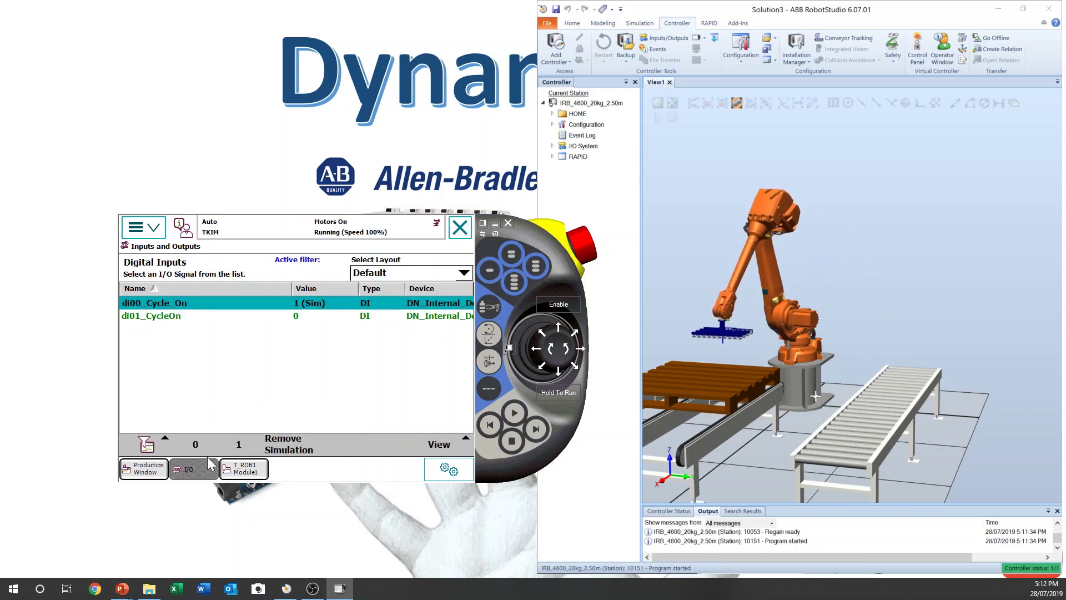
click(195, 446)
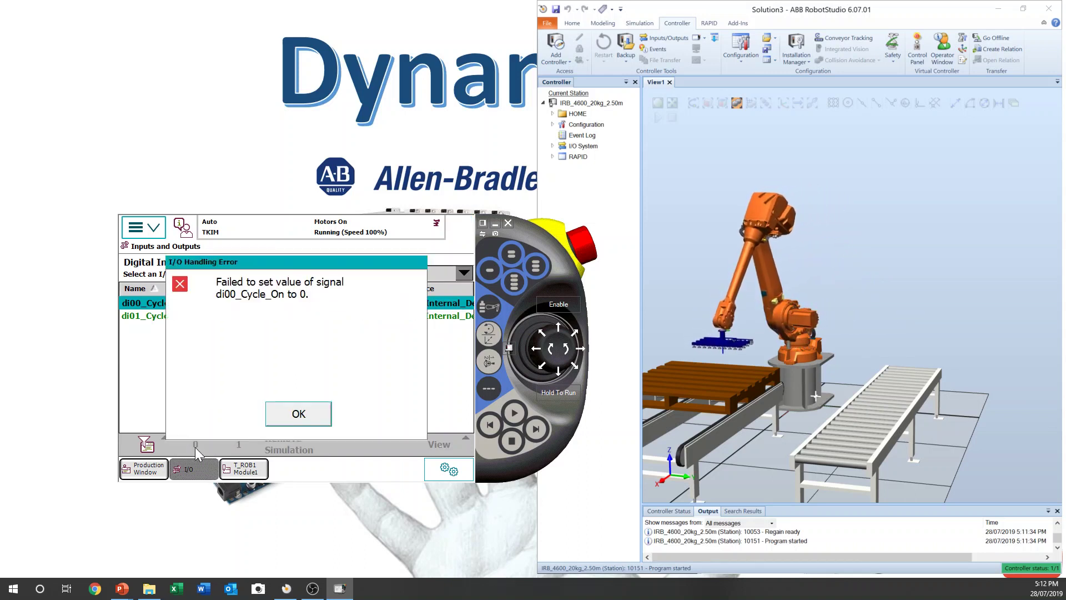
click(298, 414)
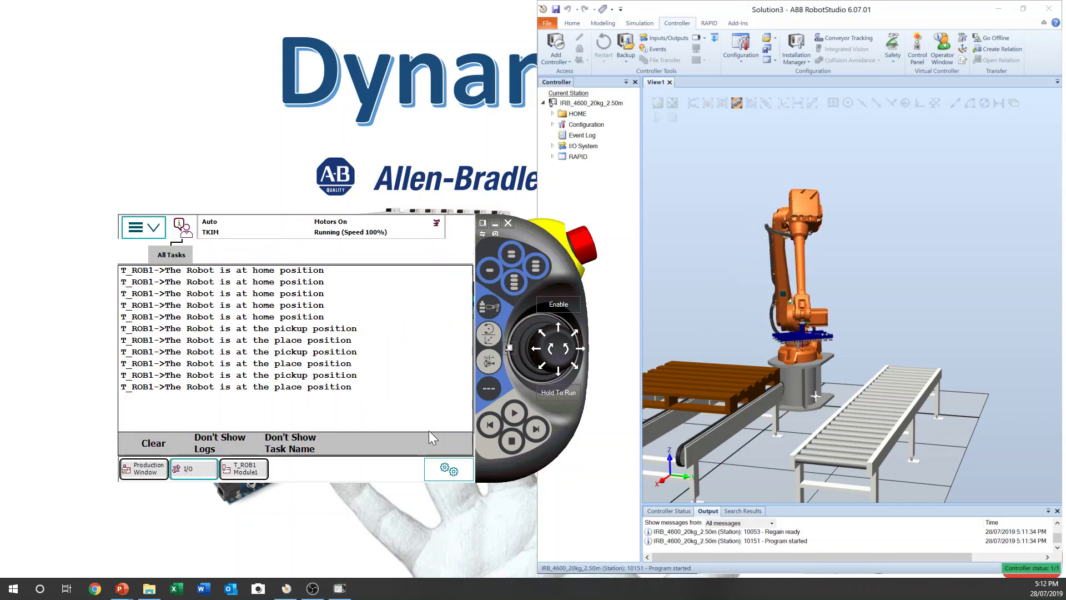
click(193, 468)
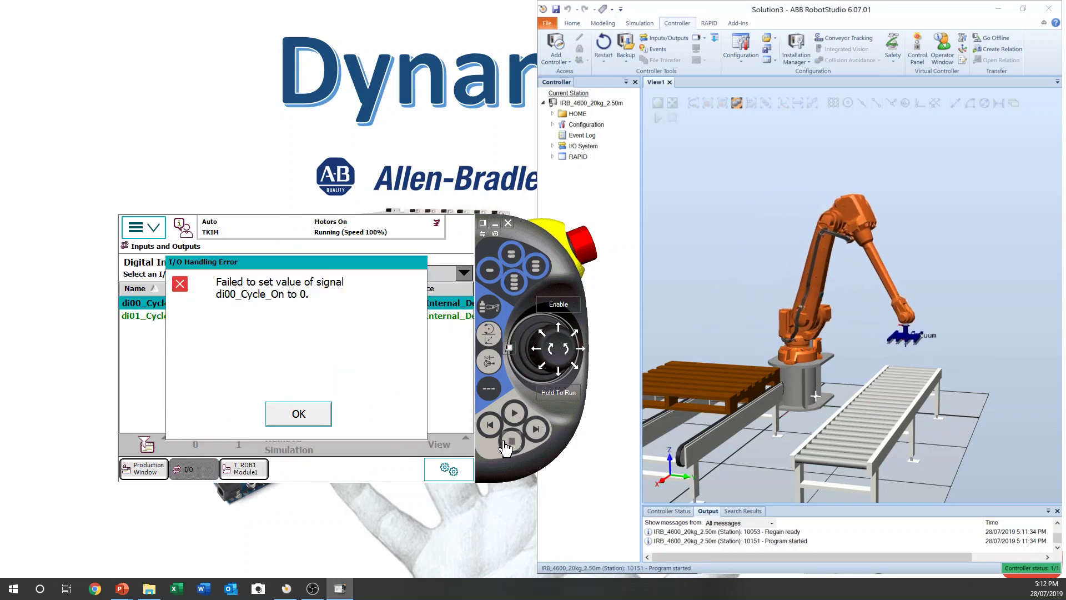
click(511, 440)
click(299, 413)
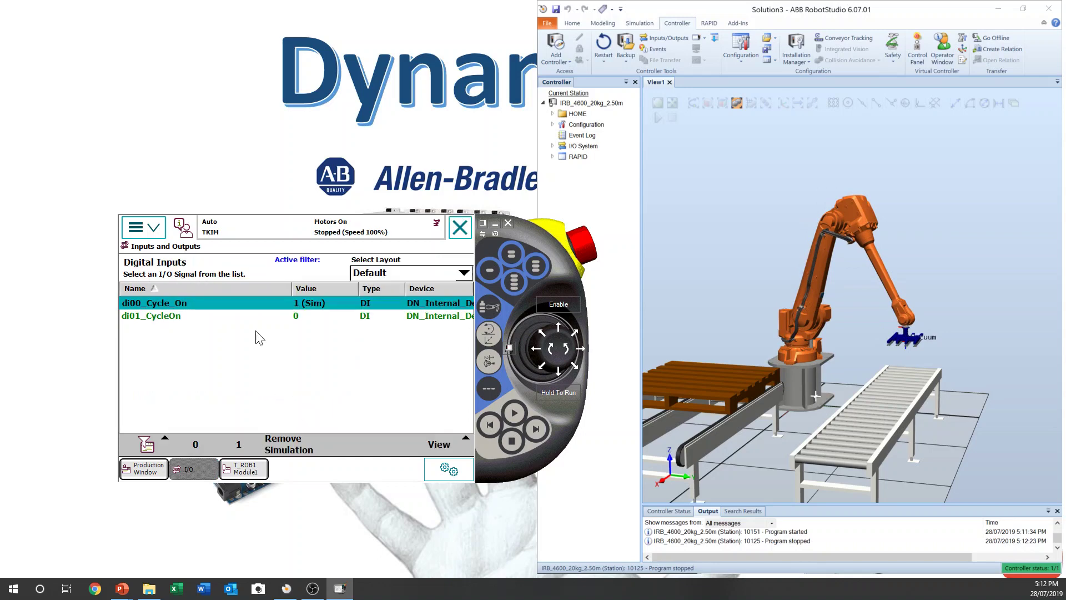
Open Control Panel > Configuration and switch the controller to Manual mode
click(146, 228)
click(332, 305)
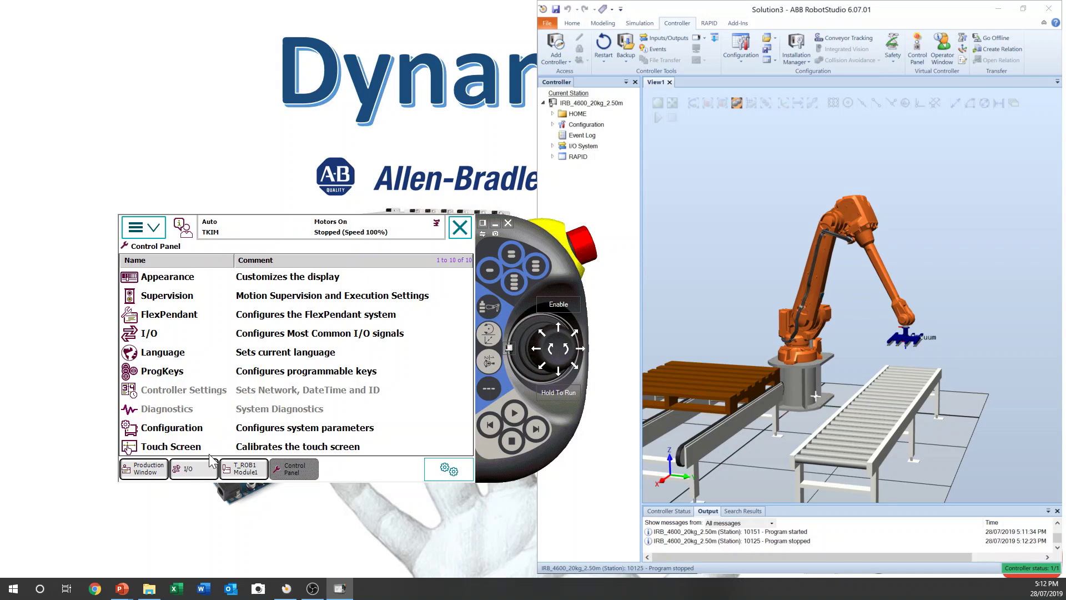
click(185, 429)
click(298, 415)
mouse_move(522, 365)
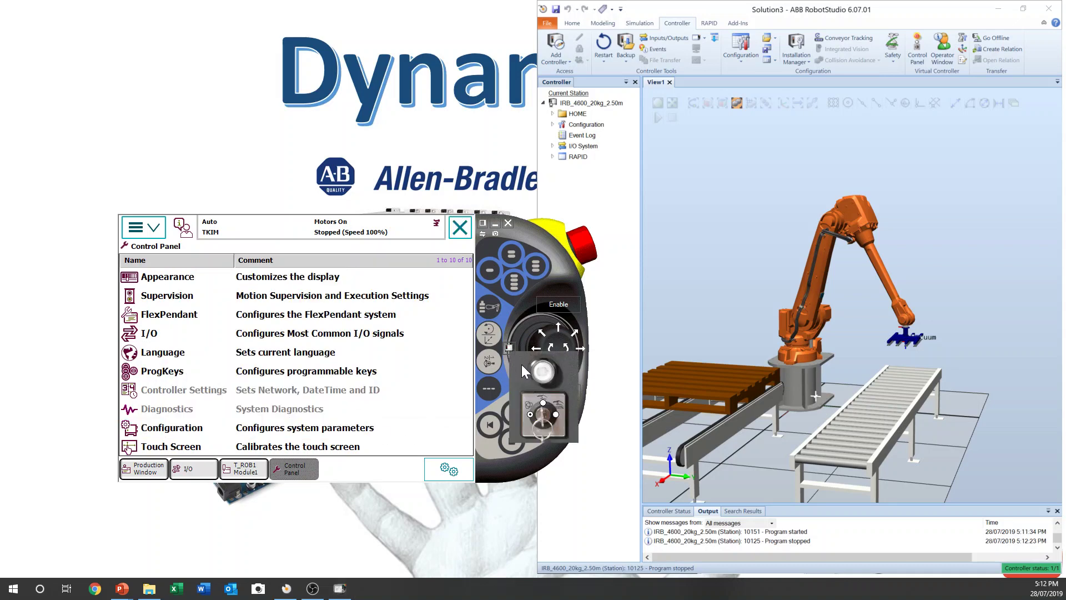
click(546, 409)
Delete di01_CycleOn from the I/O System Signal list and restart the controller
click(361, 425)
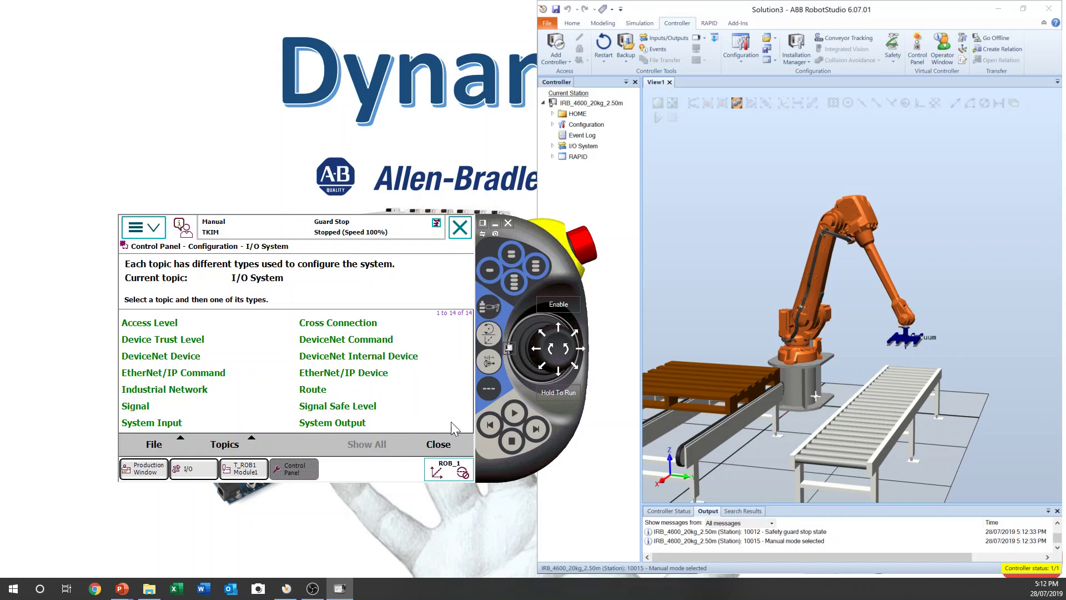
click(161, 409)
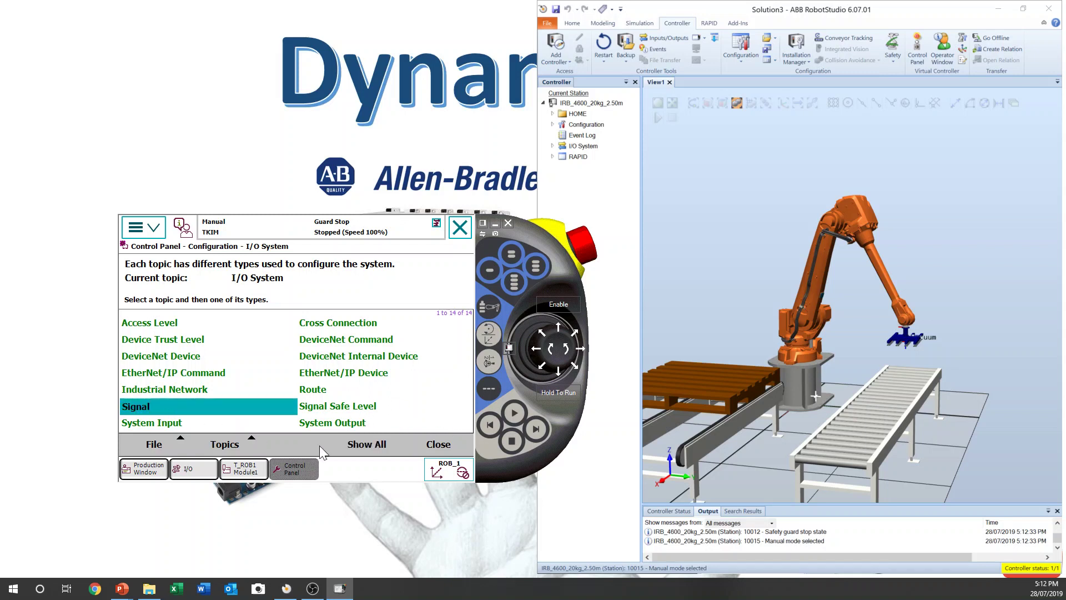
click(368, 445)
click(425, 422)
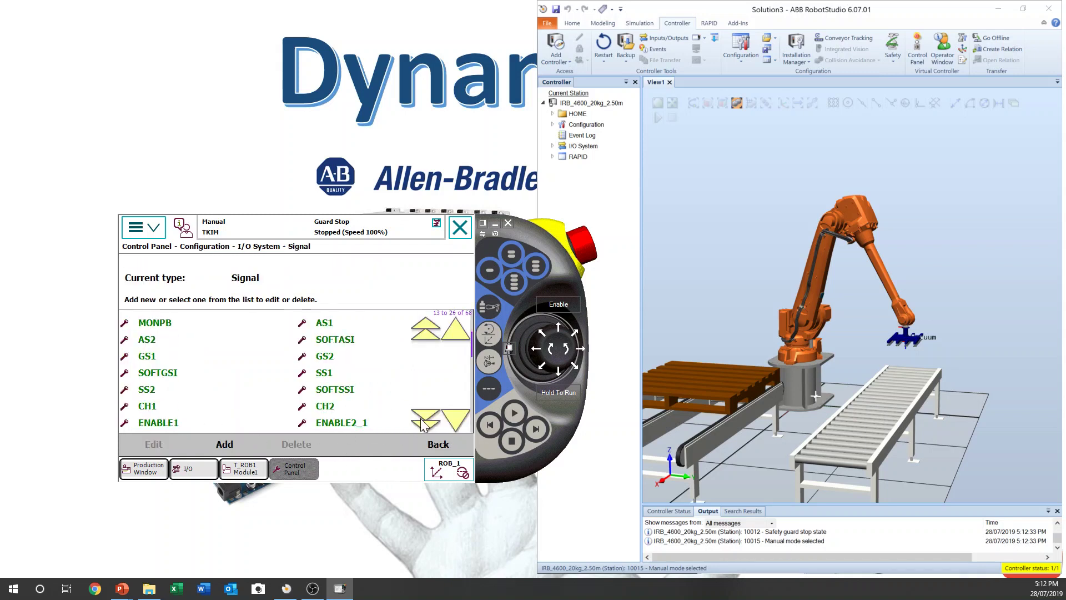
click(426, 422)
click(425, 422)
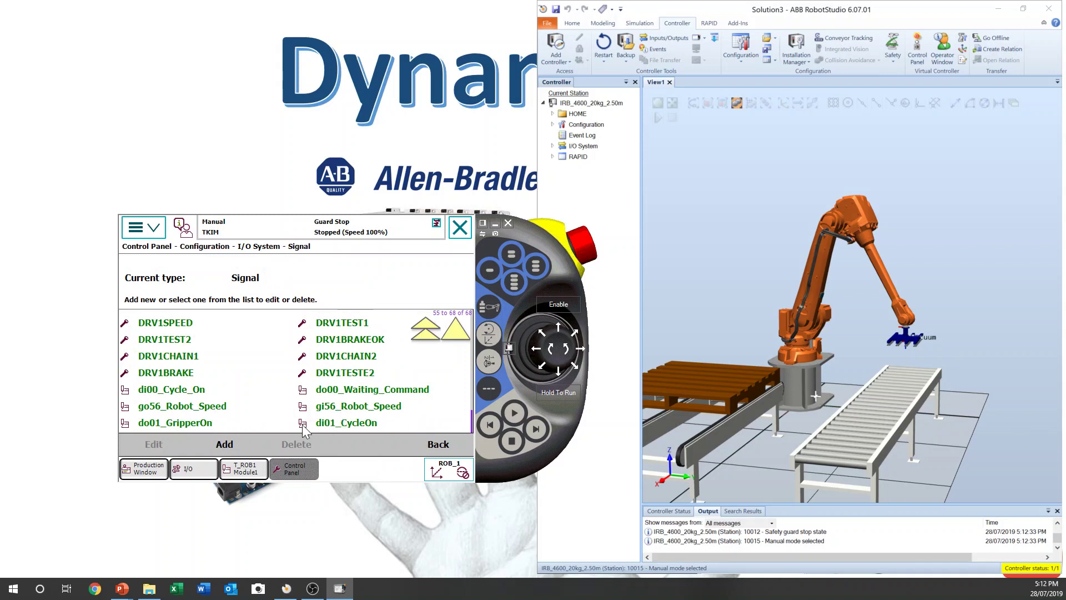
click(379, 424)
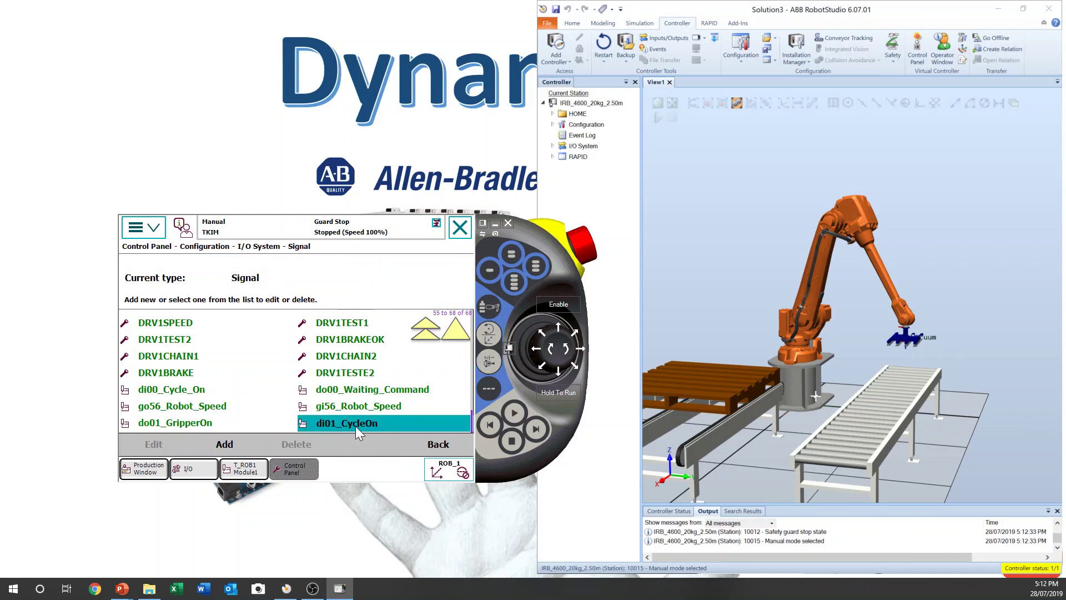
click(298, 446)
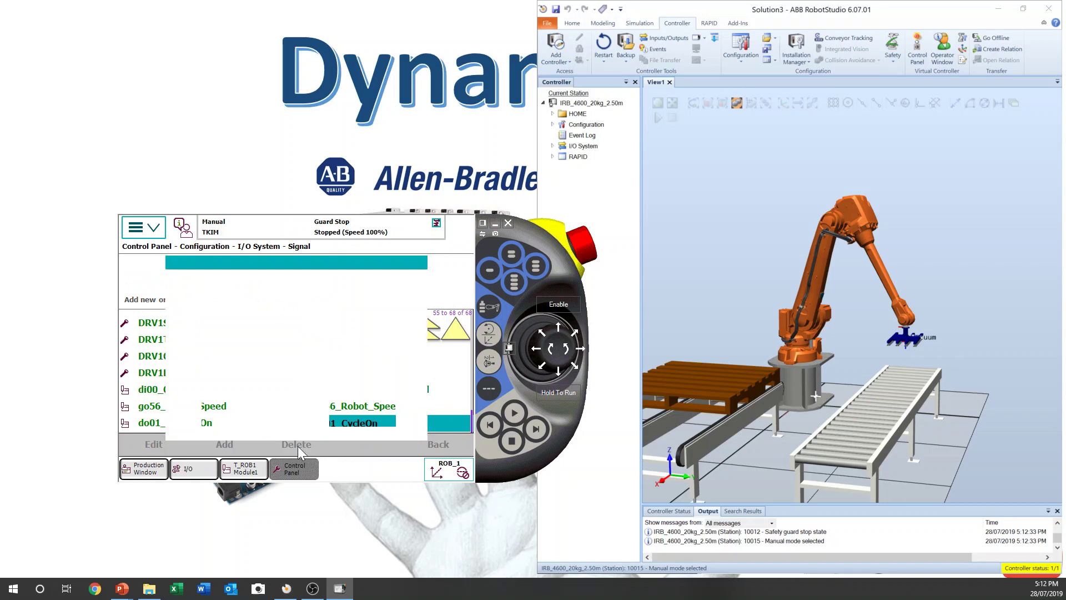
click(229, 412)
click(235, 414)
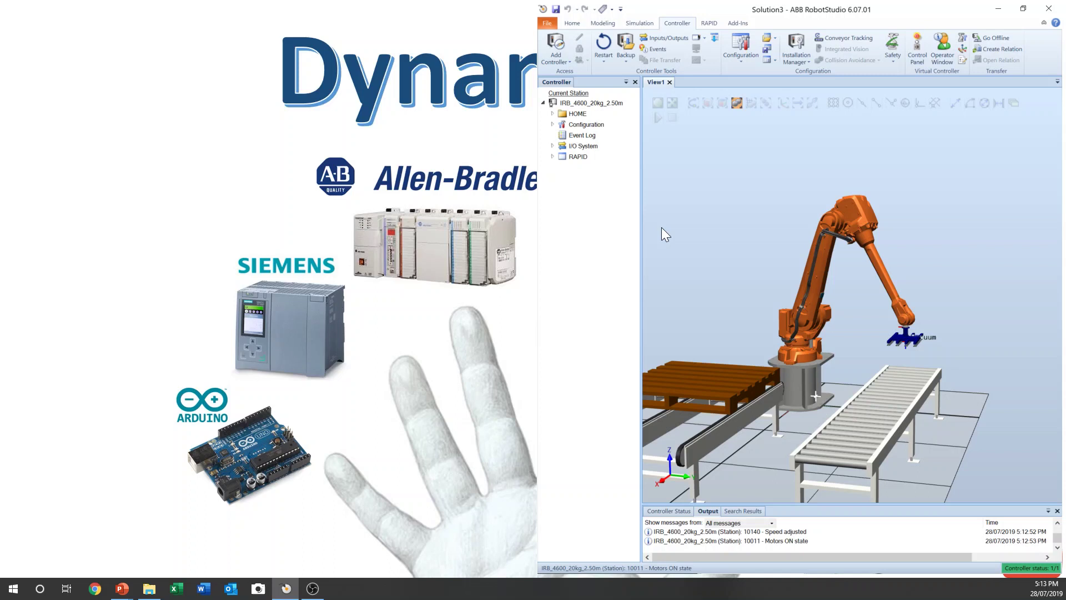
Launch the Virtual FlexPendant, open Control Panel > Configuration, and switch to Manual mode
click(698, 36)
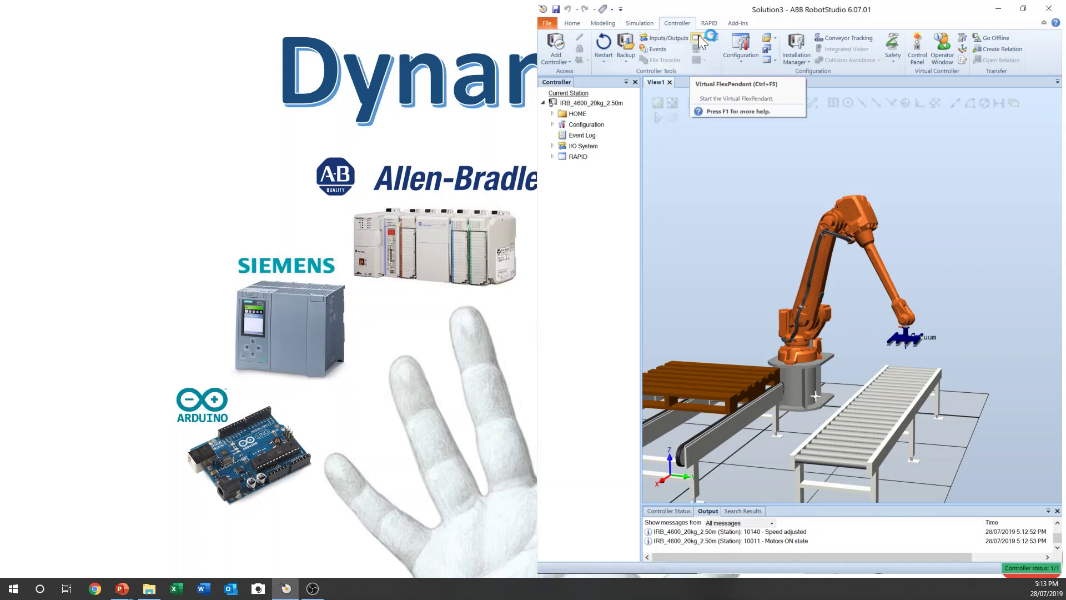
click(728, 82)
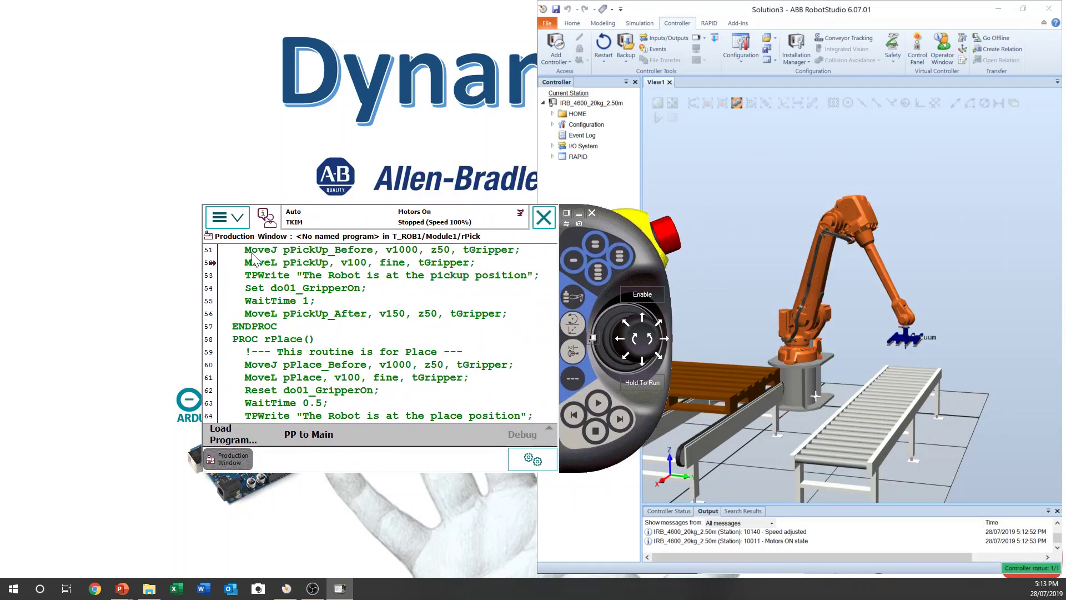
click(237, 218)
click(425, 290)
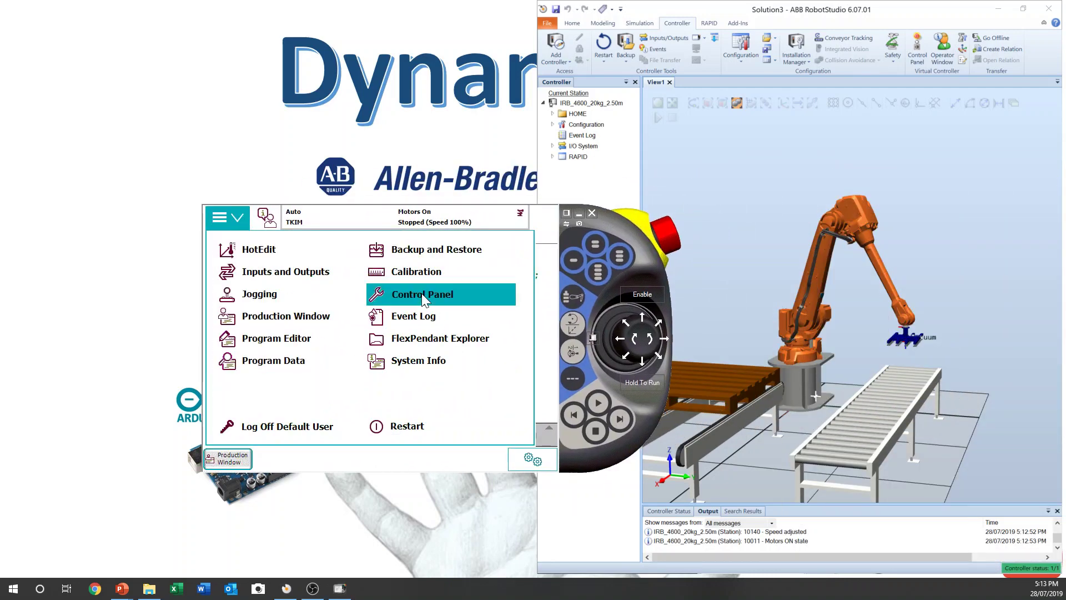
click(275, 420)
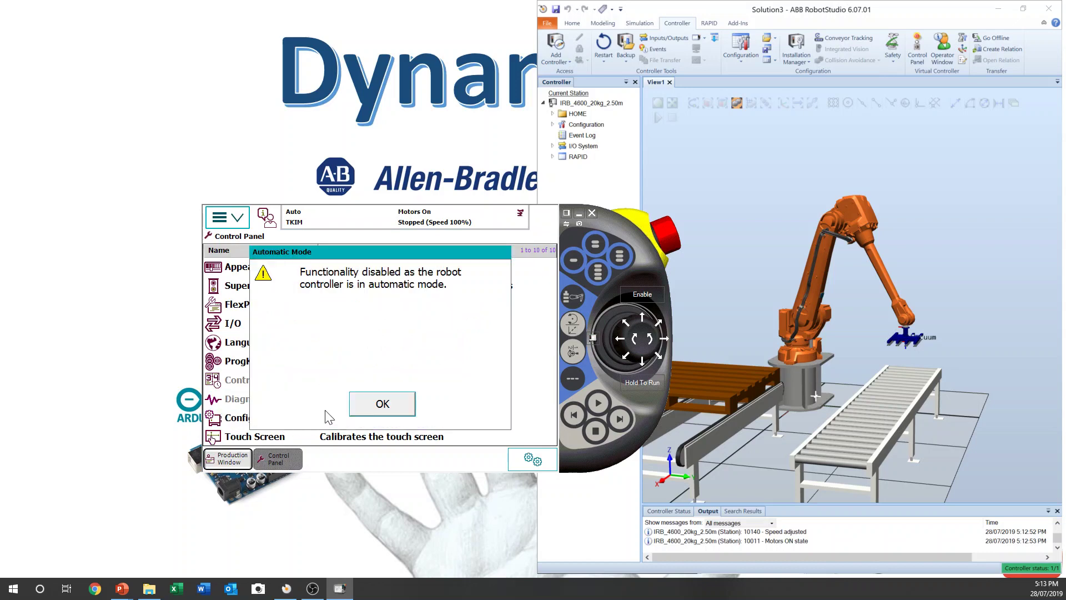
click(383, 404)
click(592, 339)
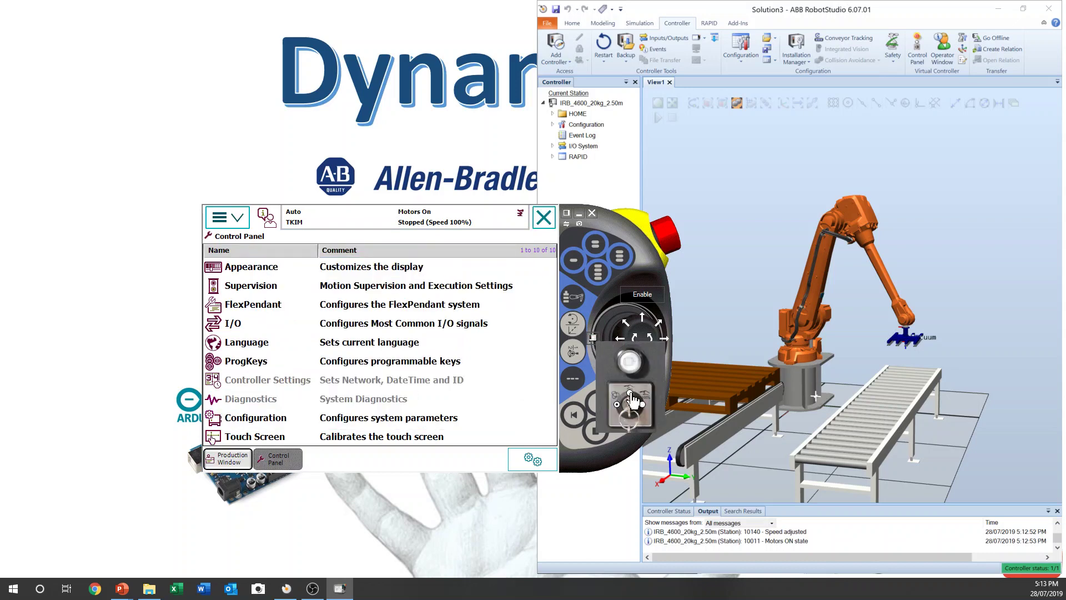
click(632, 397)
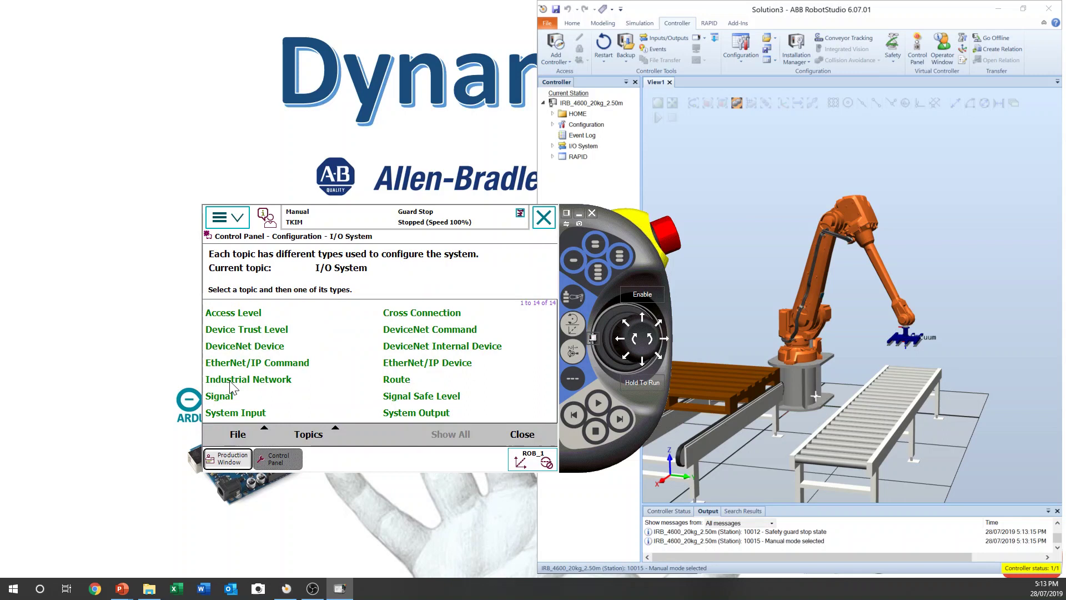
Show all I/O System Signal entries and page down to the last page
click(233, 399)
click(455, 439)
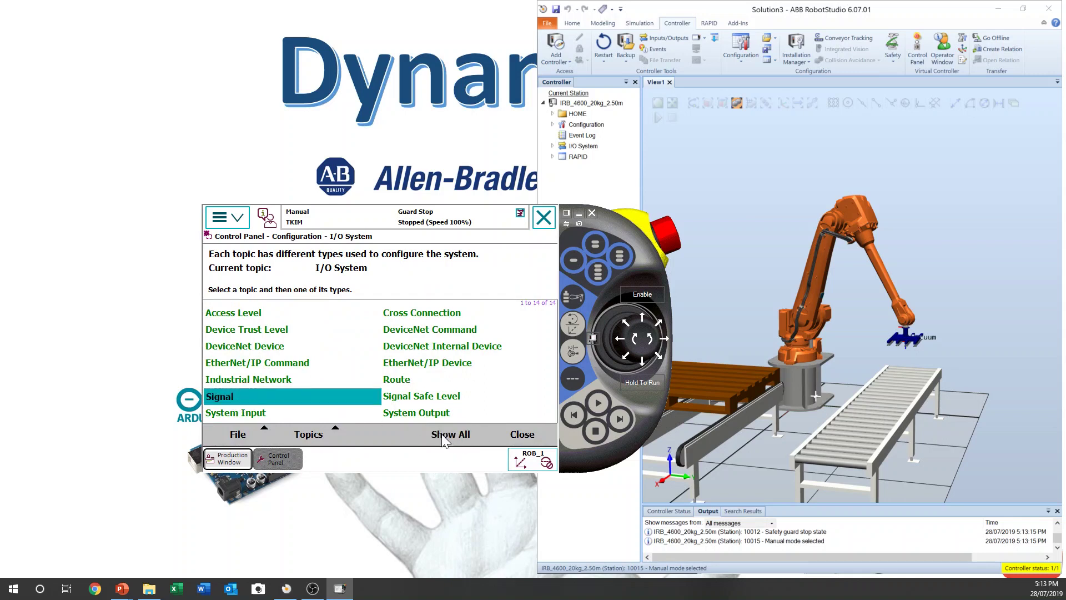
click(508, 418)
click(508, 417)
click(508, 418)
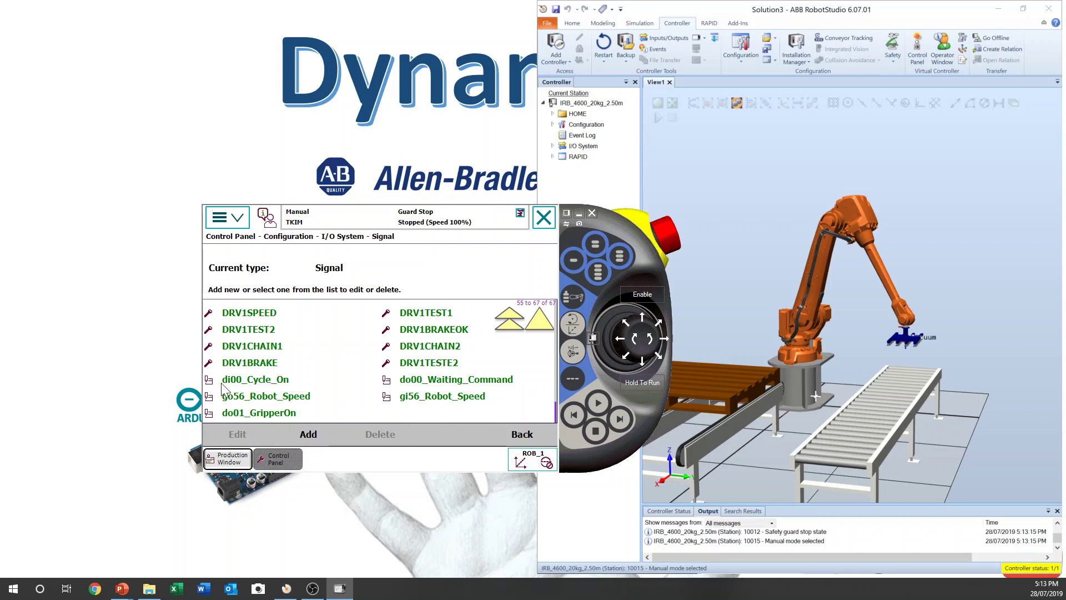
Edit di00_Cycle_On and set its Access Level parameter to All
click(269, 382)
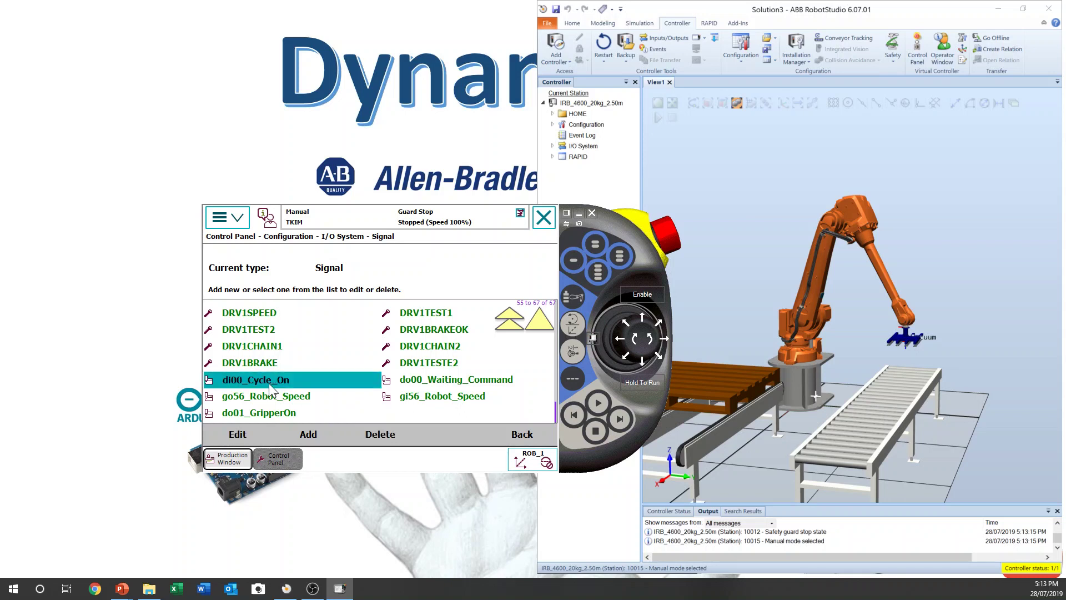
click(238, 434)
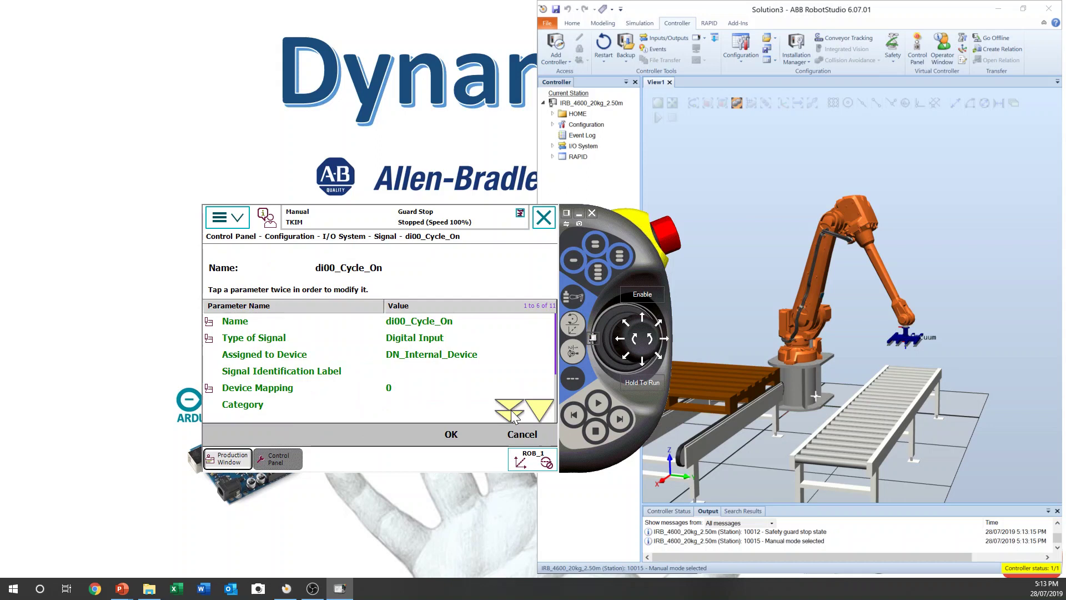
click(513, 414)
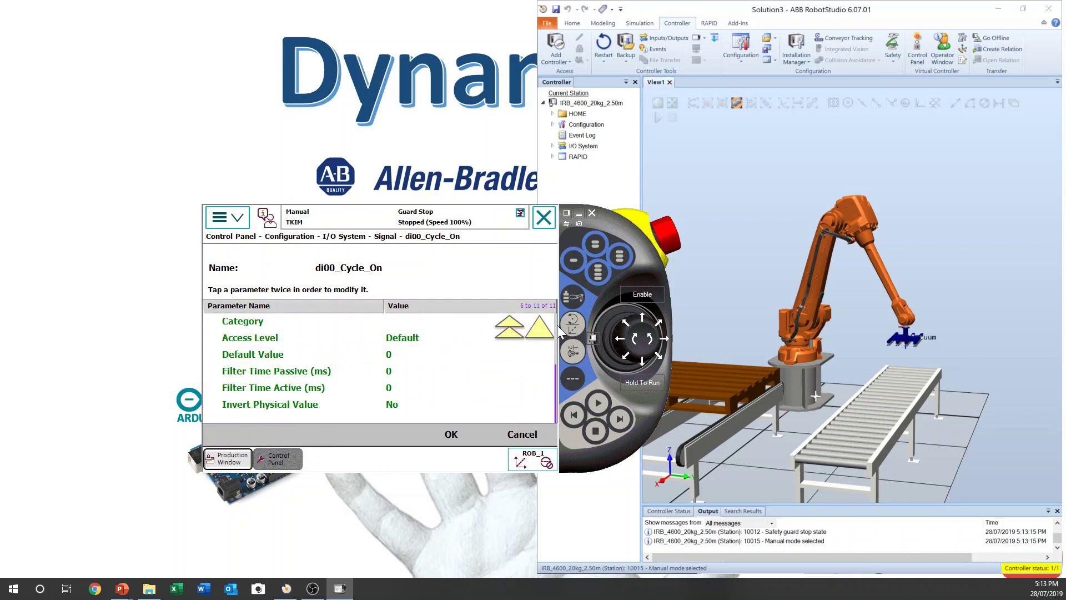
click(543, 332)
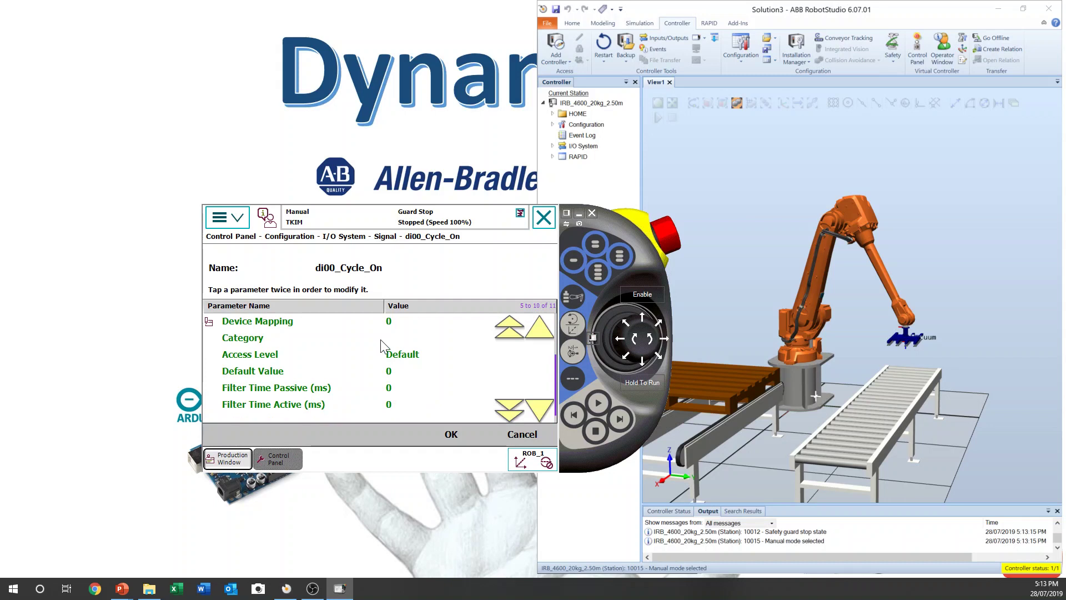
click(409, 354)
click(410, 355)
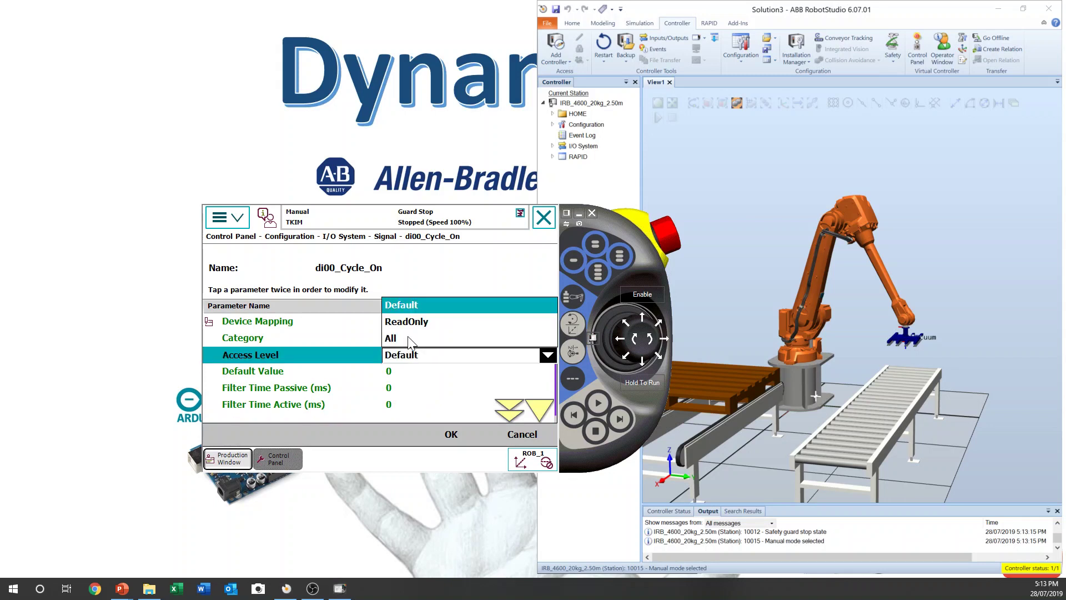
click(408, 337)
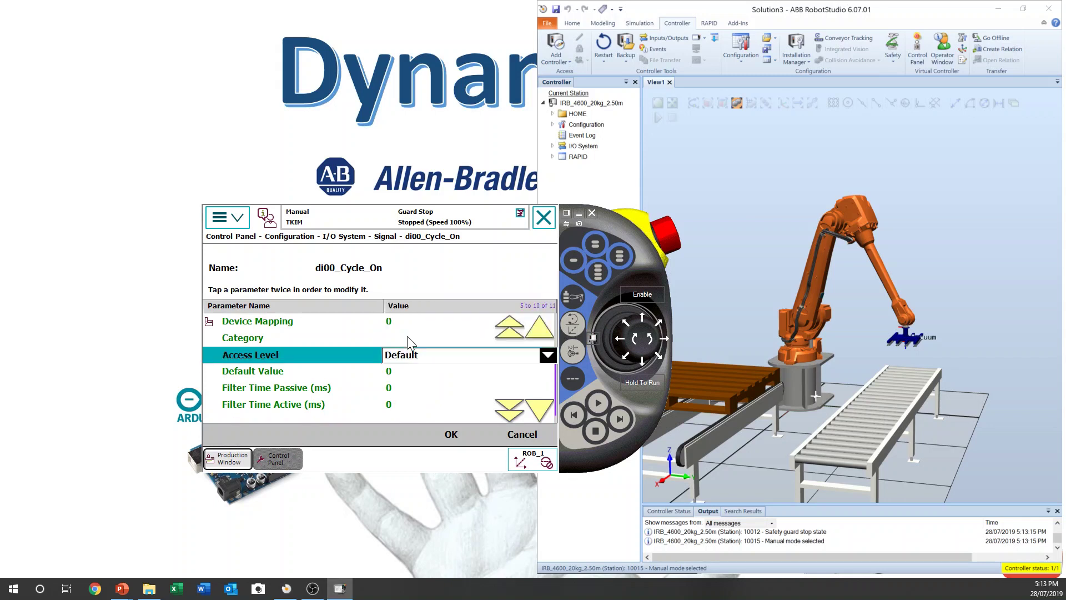
Apply the change, restart the controller, and close the Virtual FlexPendant
click(451, 438)
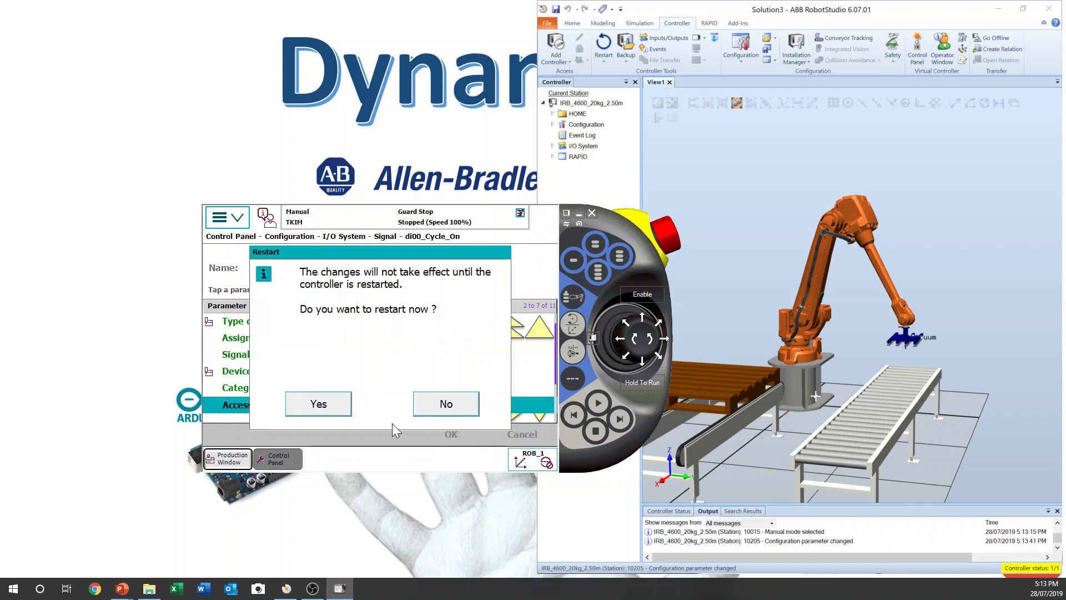
click(331, 407)
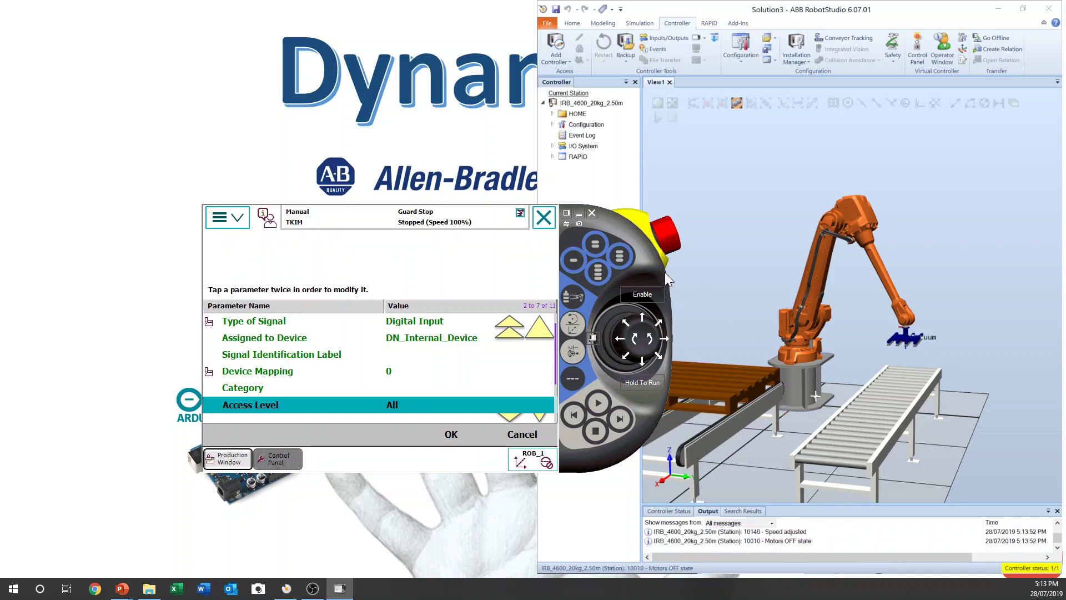
click(591, 213)
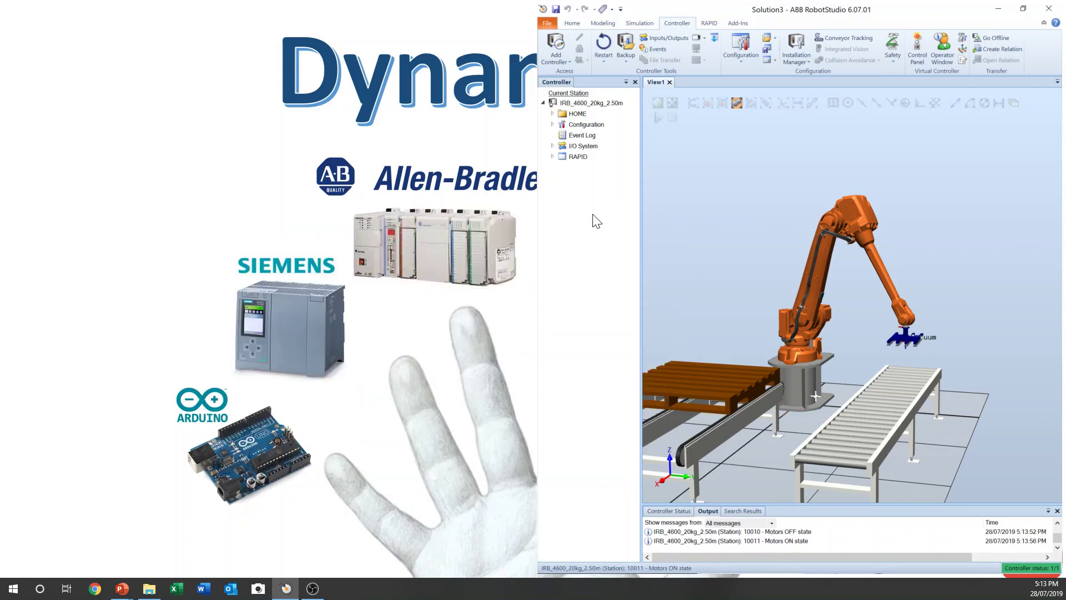
Reopen and reposition the FlexPendant, select di00_Cycle_On in Inputs and Outputs, then return to Production Window
click(697, 39)
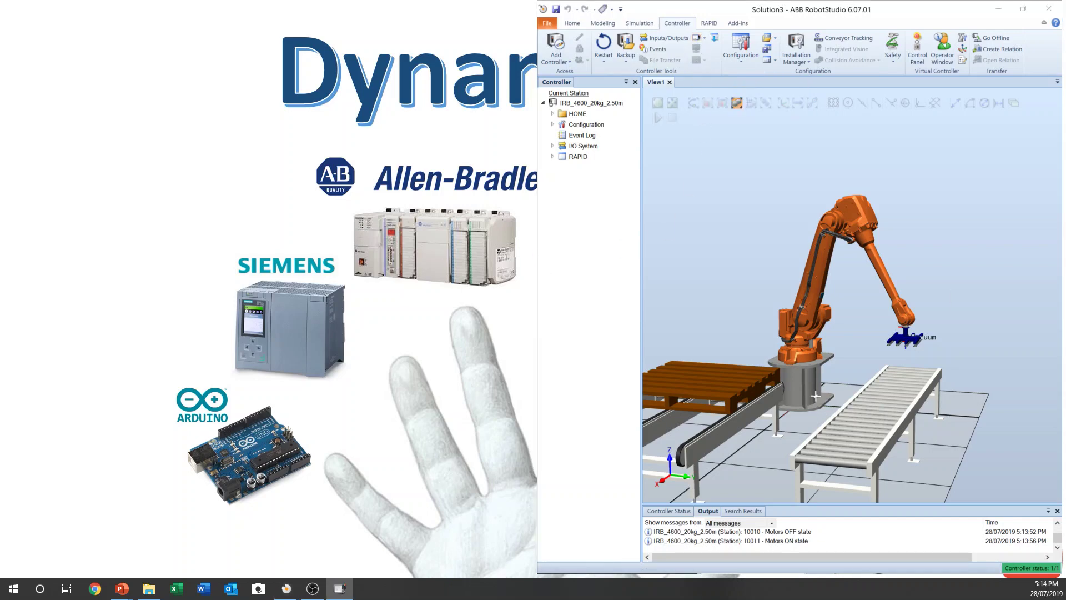
drag(784, 155, 571, 247)
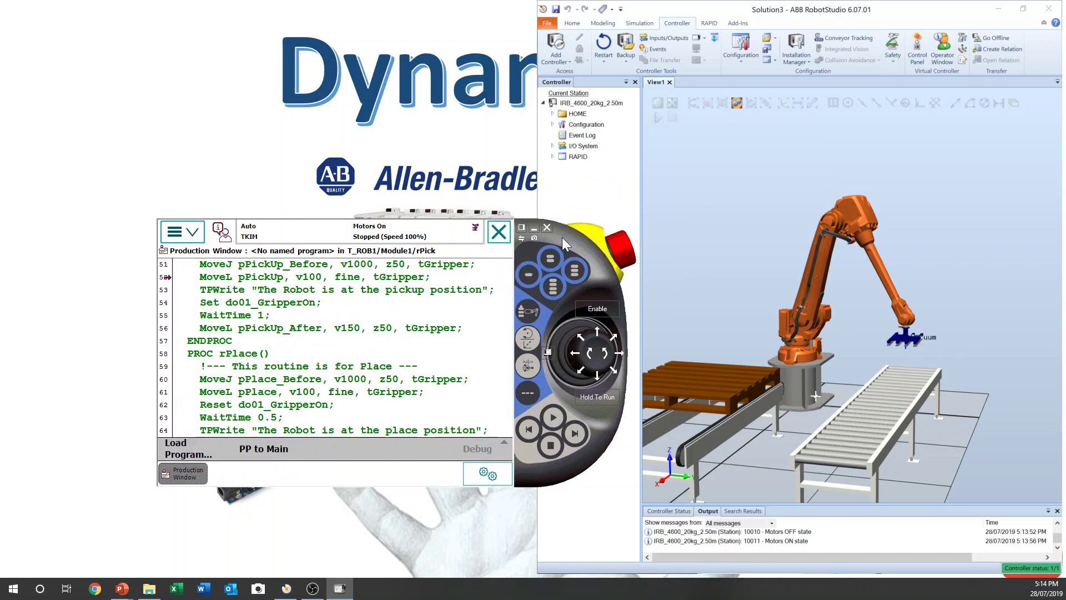
click(199, 236)
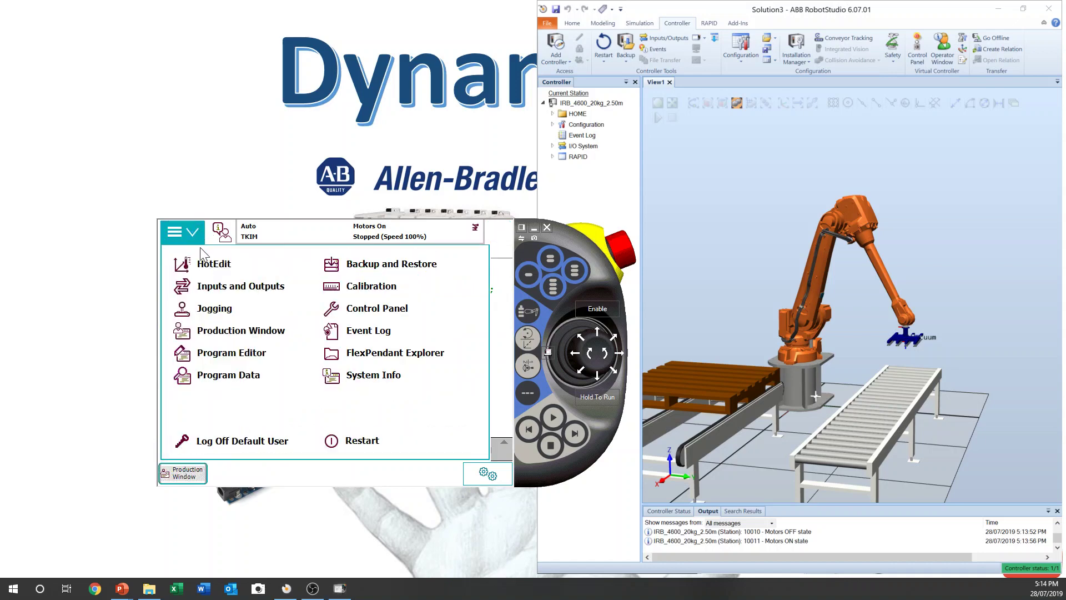
click(214, 282)
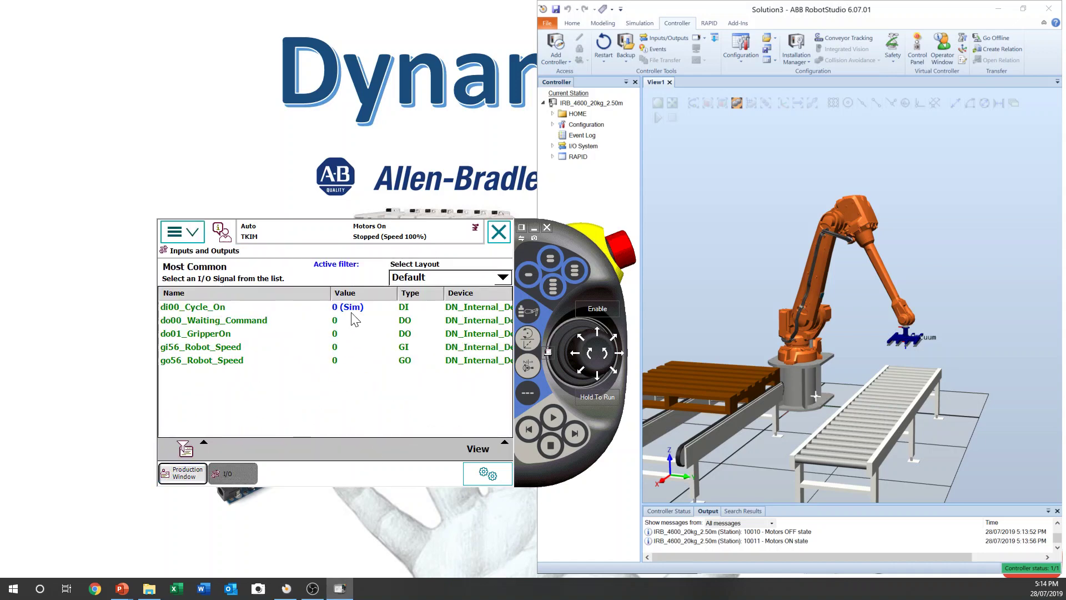
click(292, 307)
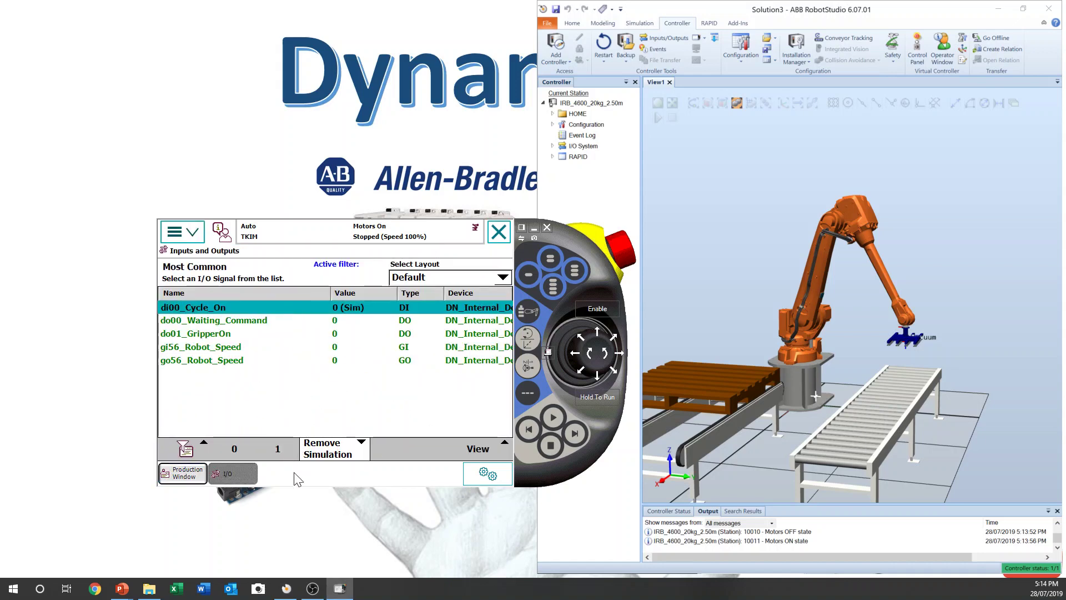
click(179, 471)
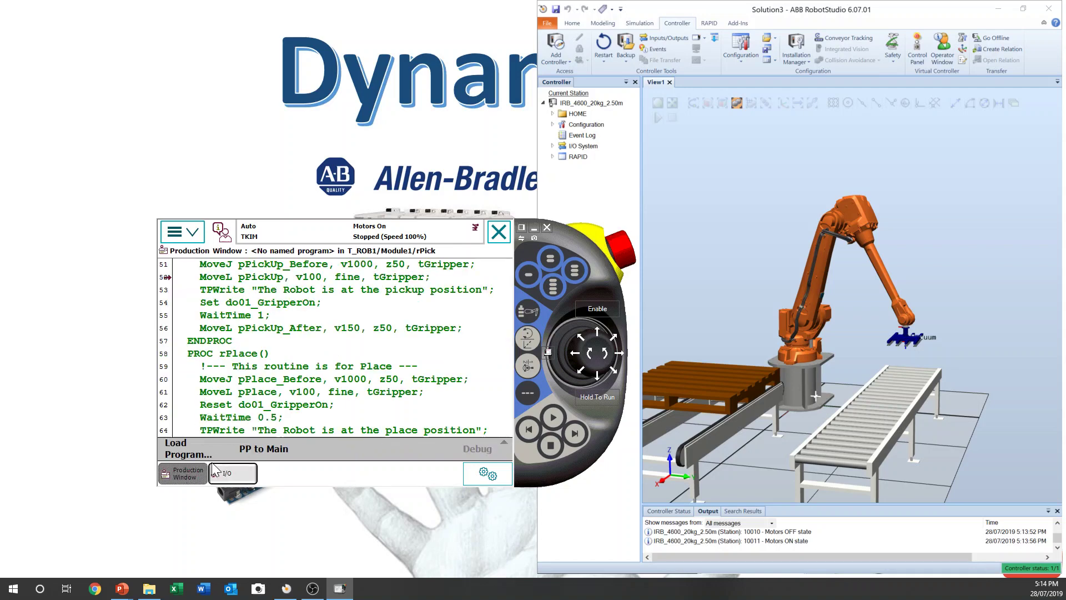
Move PP to Main, start the program, hide the logs, and return to the I/O signal list
click(259, 454)
click(268, 418)
click(553, 418)
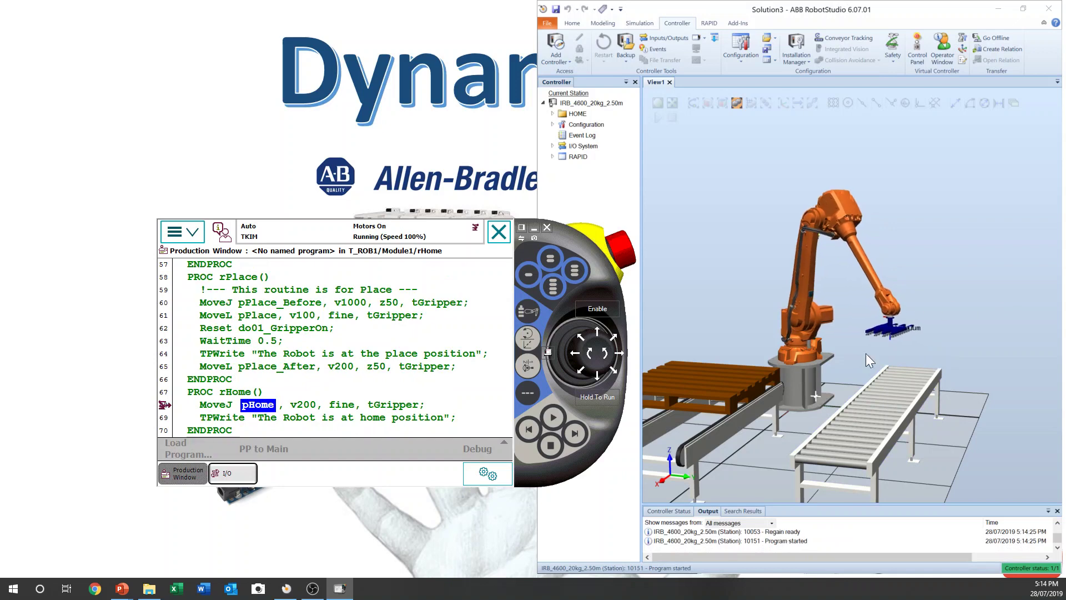
click(239, 473)
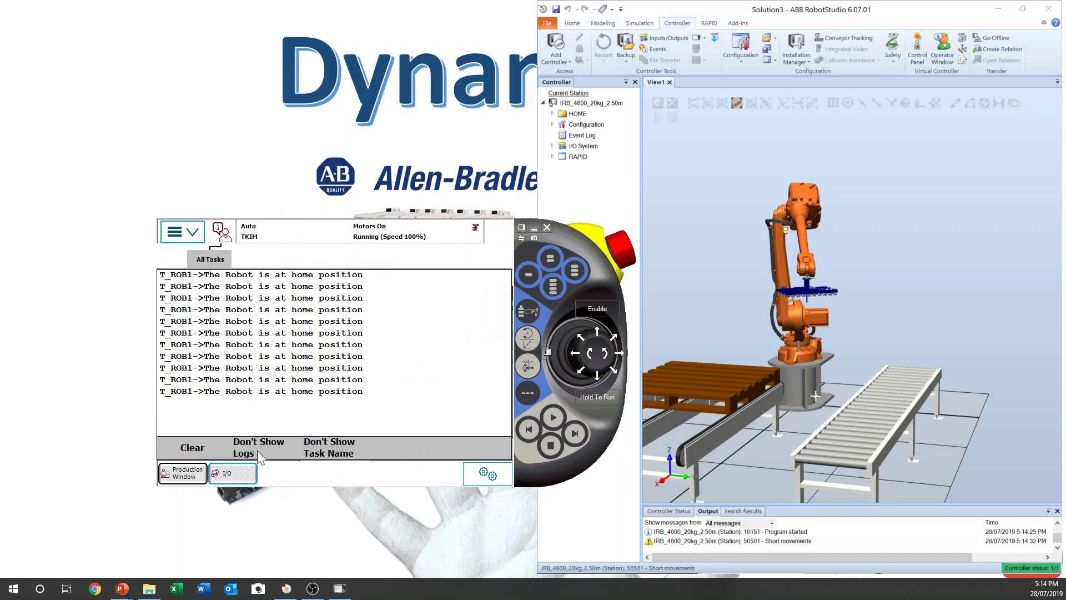
click(249, 451)
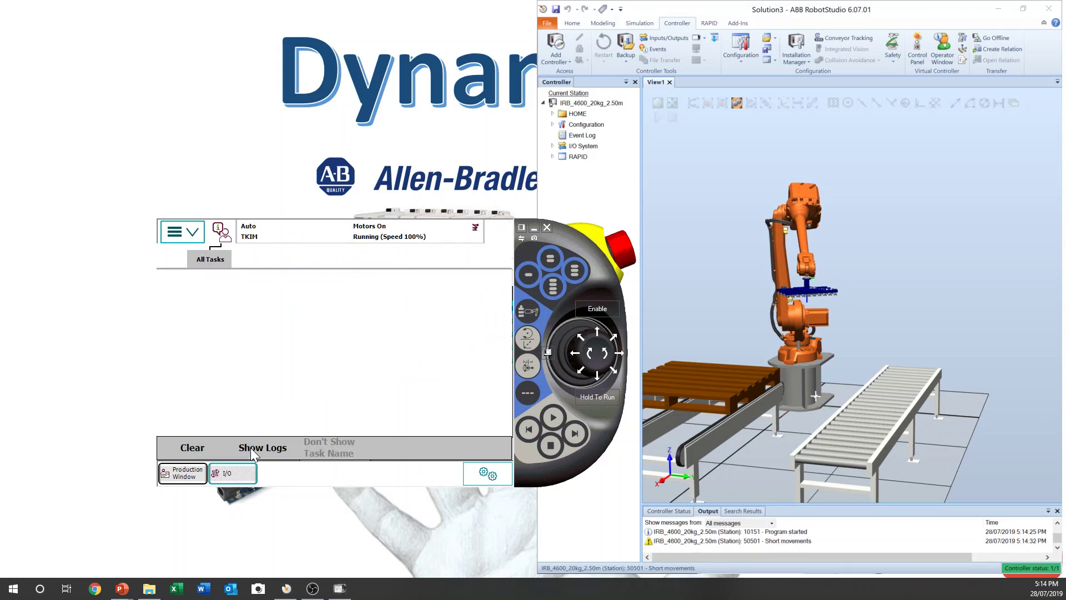
click(180, 473)
click(238, 474)
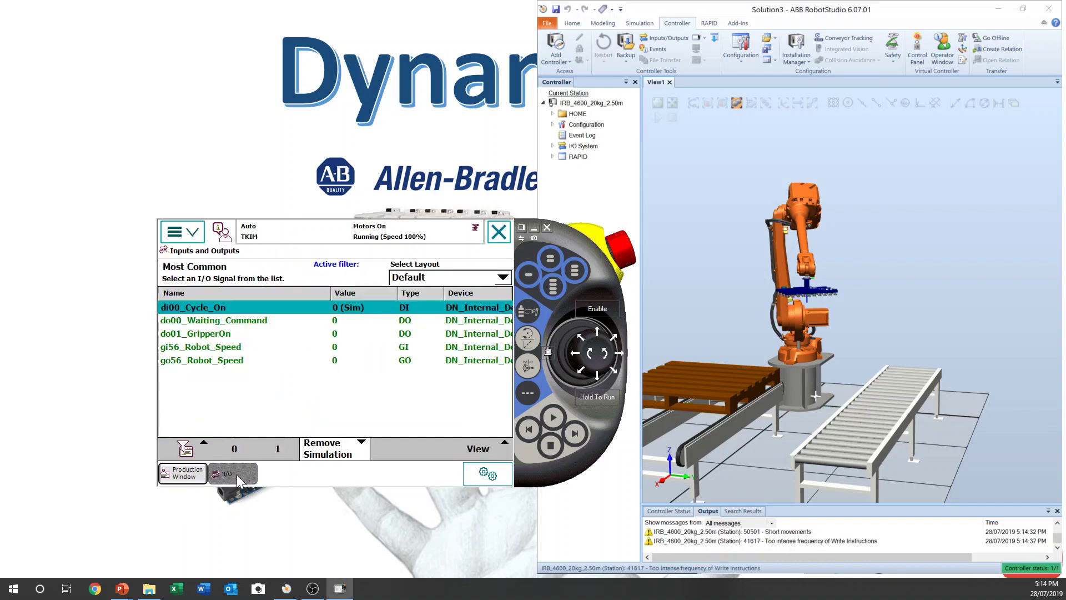
Set di00_Cycle_On to 1 to run a pick-and-place cycle, then back to 0
click(278, 449)
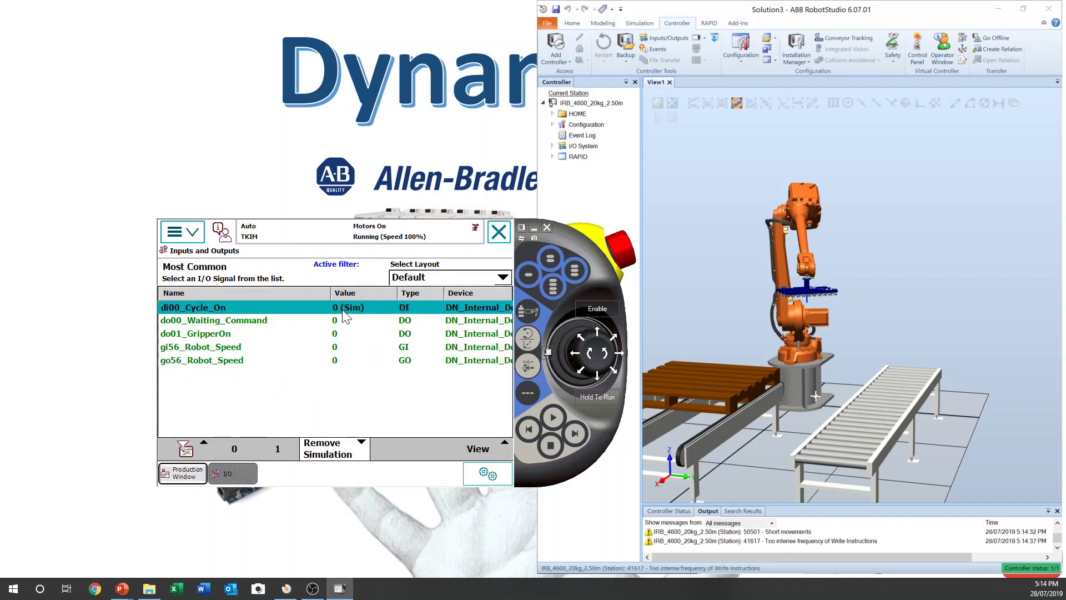
click(282, 451)
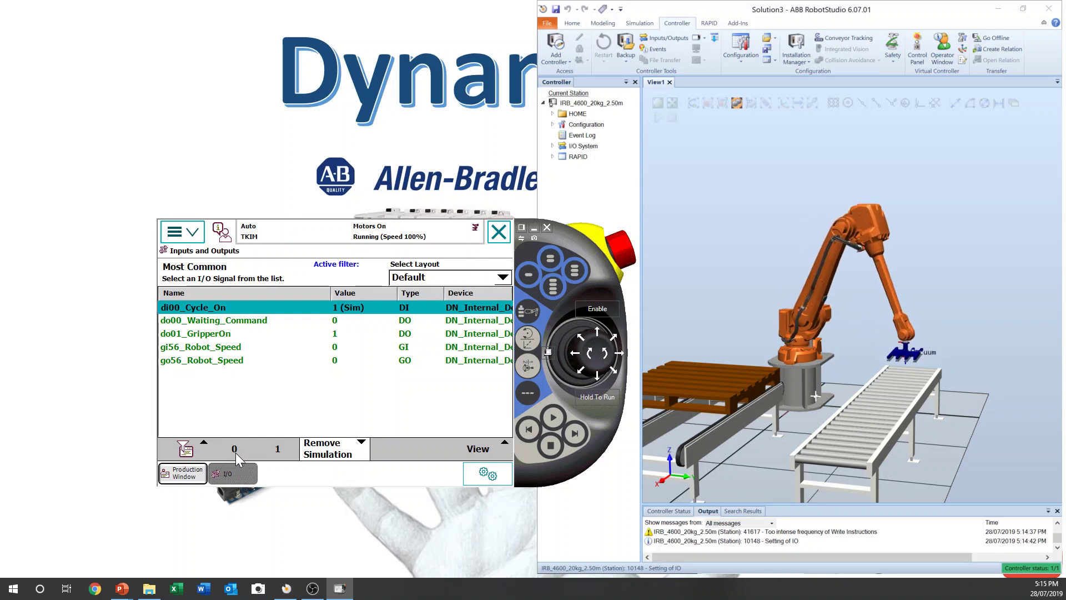
click(234, 449)
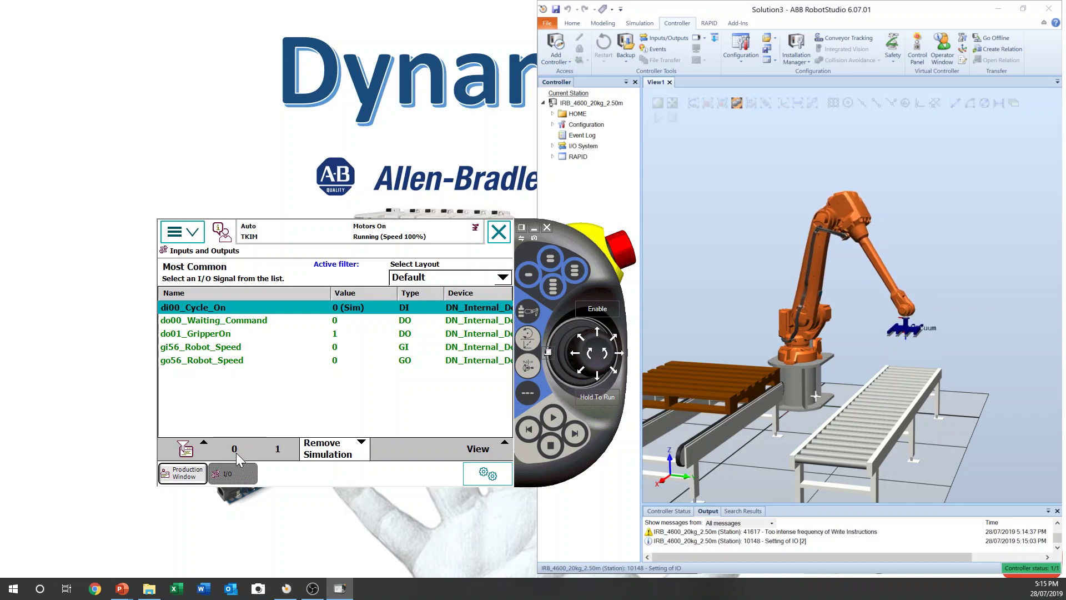